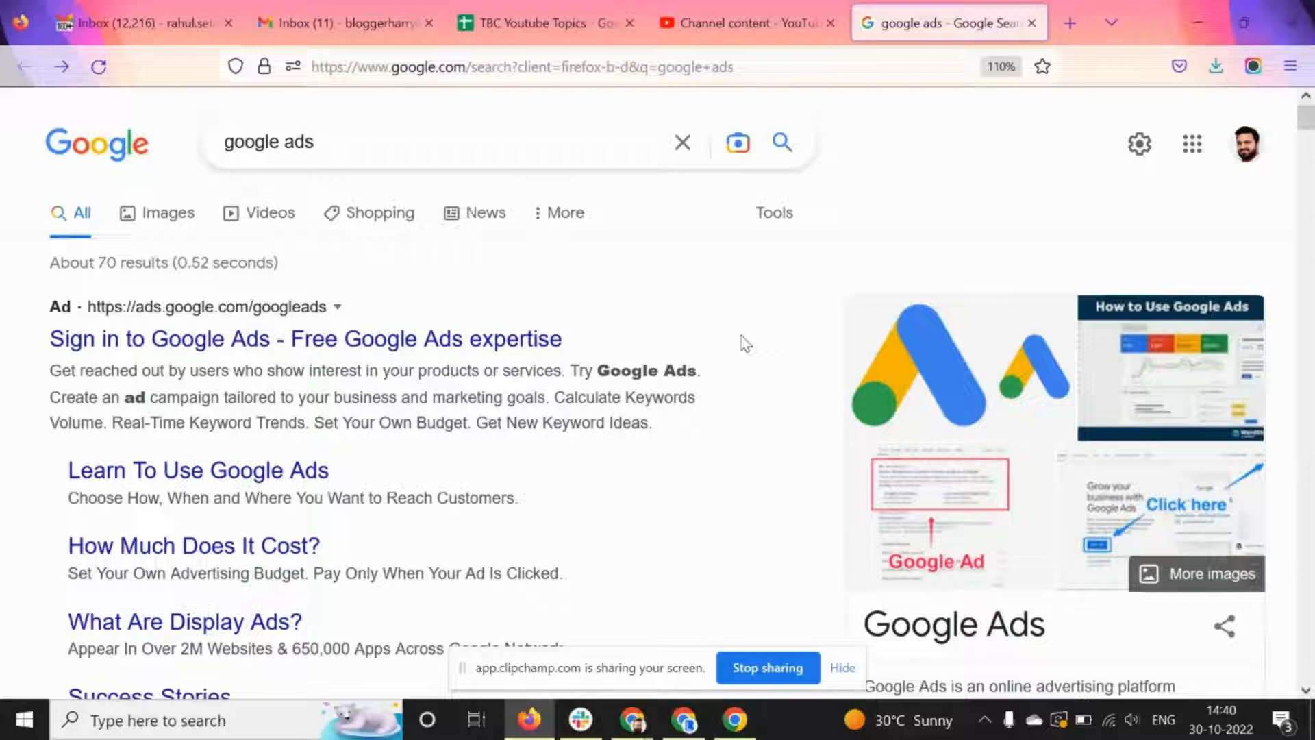
# - Open the Google Ads site from the search results, get started, and begin creating a new Google Ads account
pyautogui.click(408, 342)
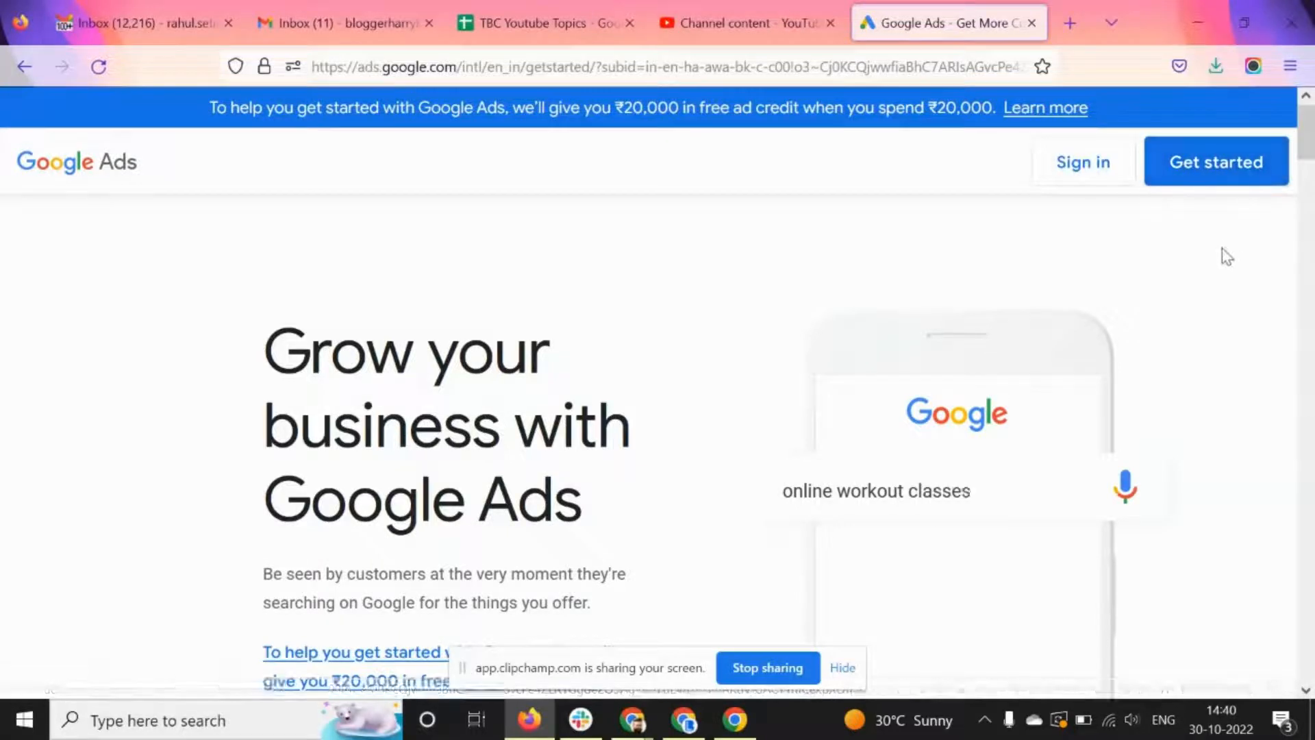
pyautogui.click(1220, 183)
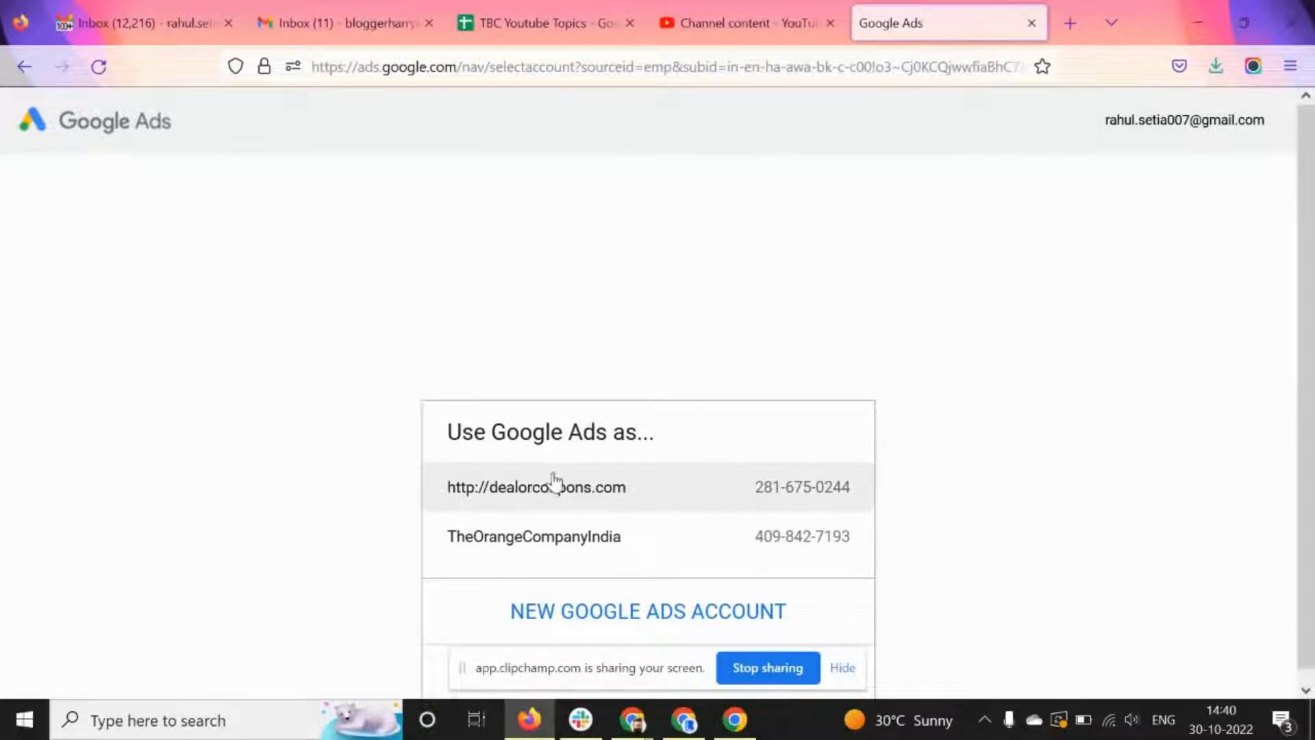
pyautogui.scroll(-1, 1048, 469)
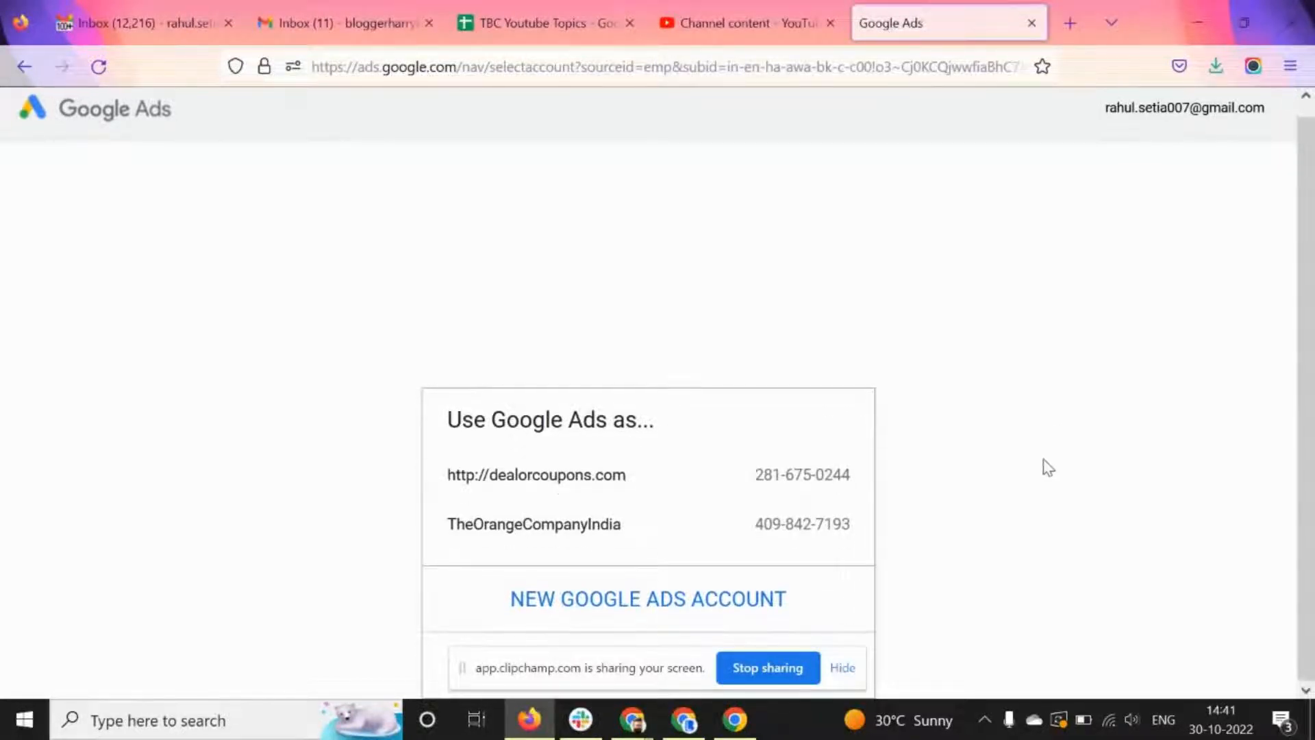
pyautogui.moveTo(637, 678); pyautogui.dragTo(722, 273)
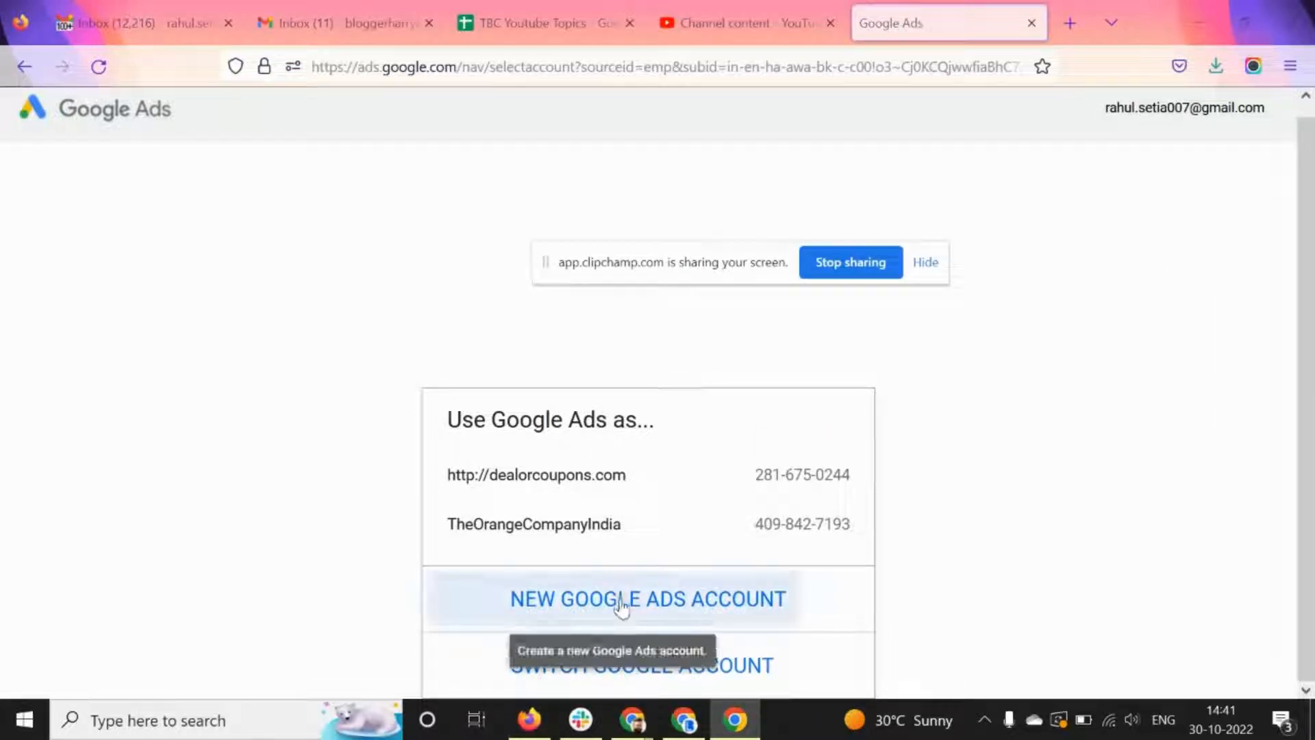
pyautogui.click(600, 612)
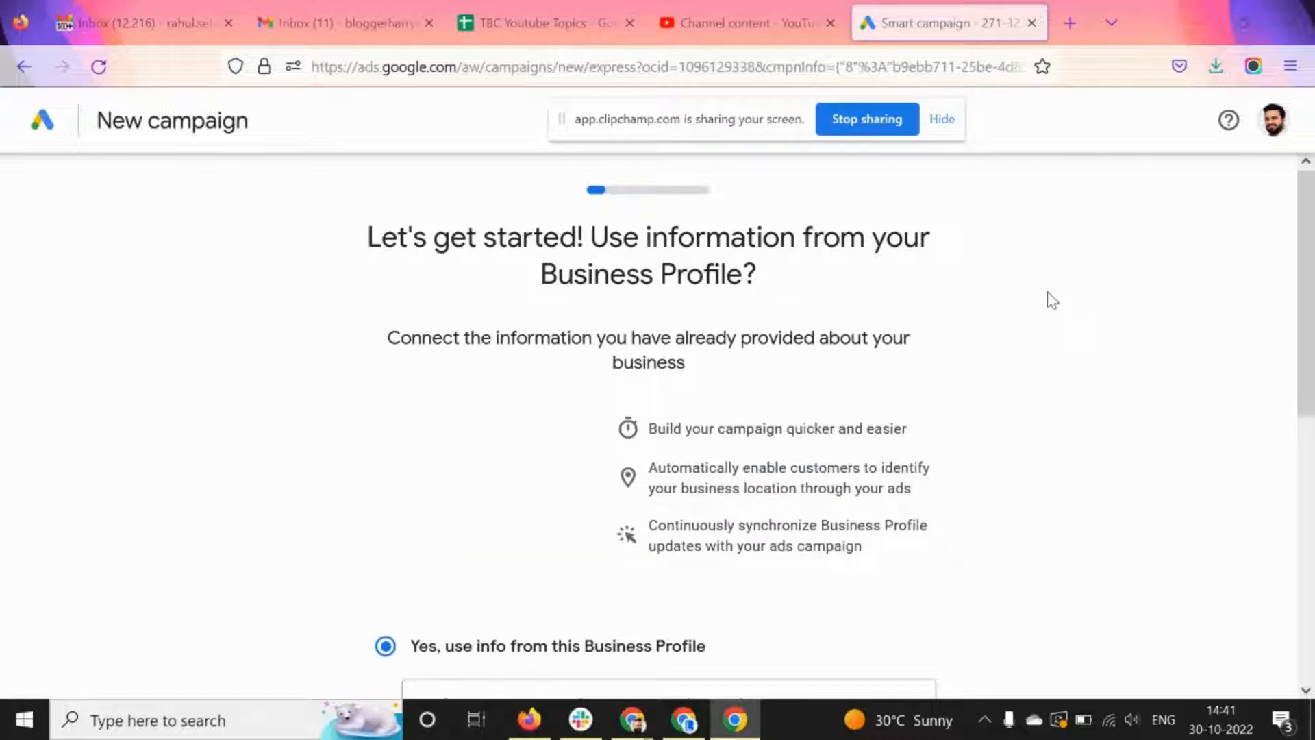
# - Choose not to use information from the existing Business Profile and continue the campaign setup
pyautogui.scroll(-2, 1063, 320)
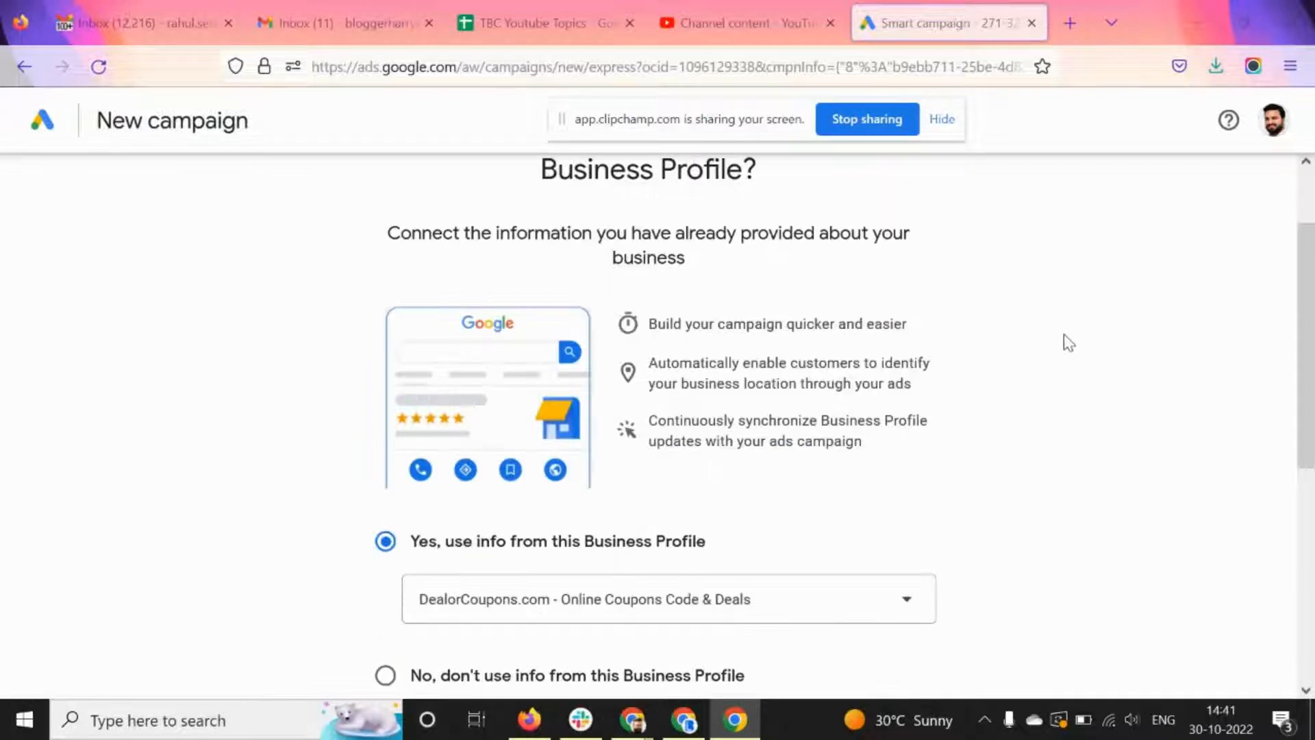
pyautogui.scroll(2, 692, 287)
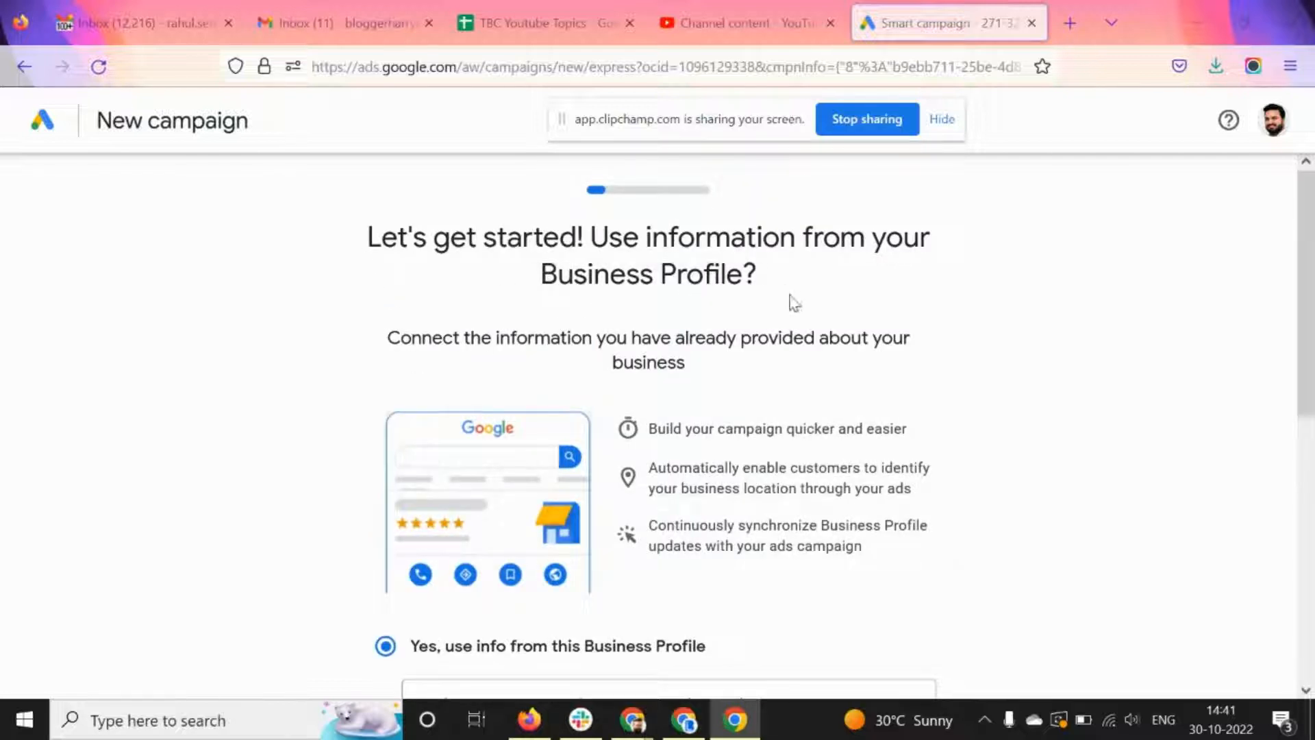
pyautogui.scroll(-2, 748, 370)
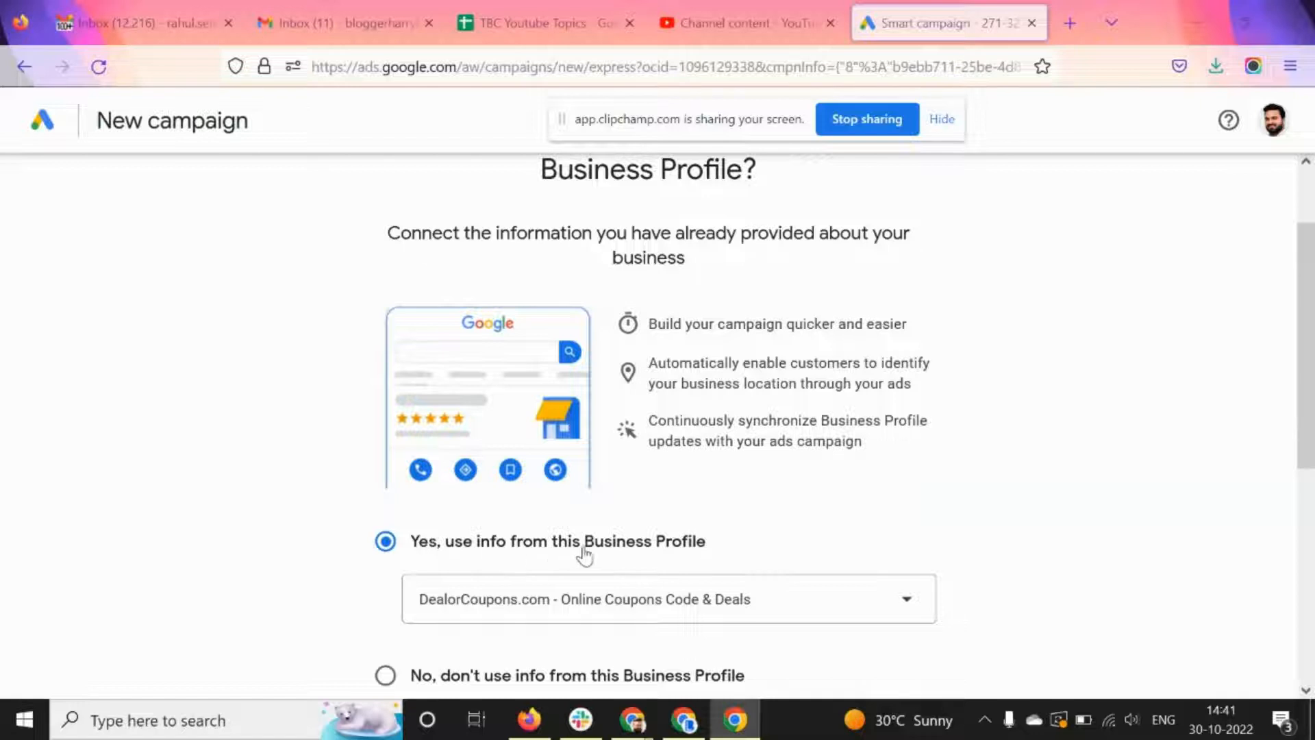
pyautogui.scroll(-3, 862, 419)
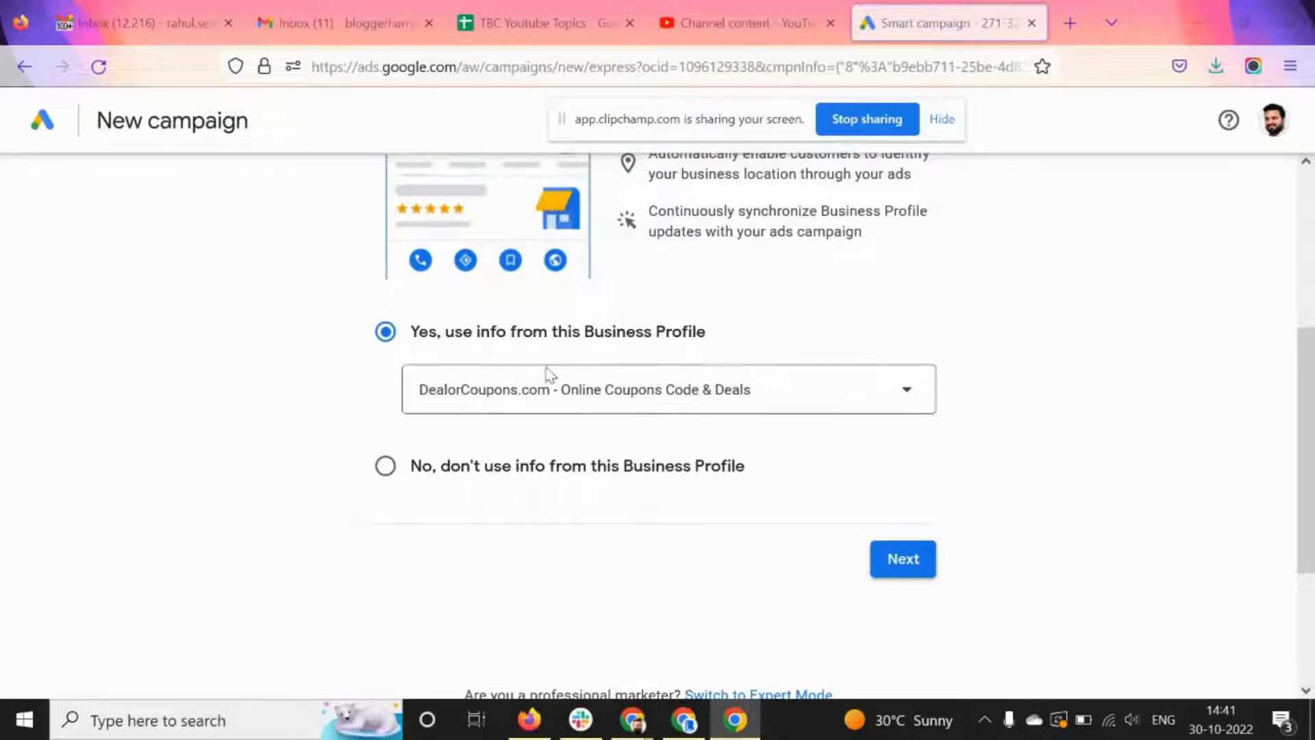
pyautogui.click(449, 472)
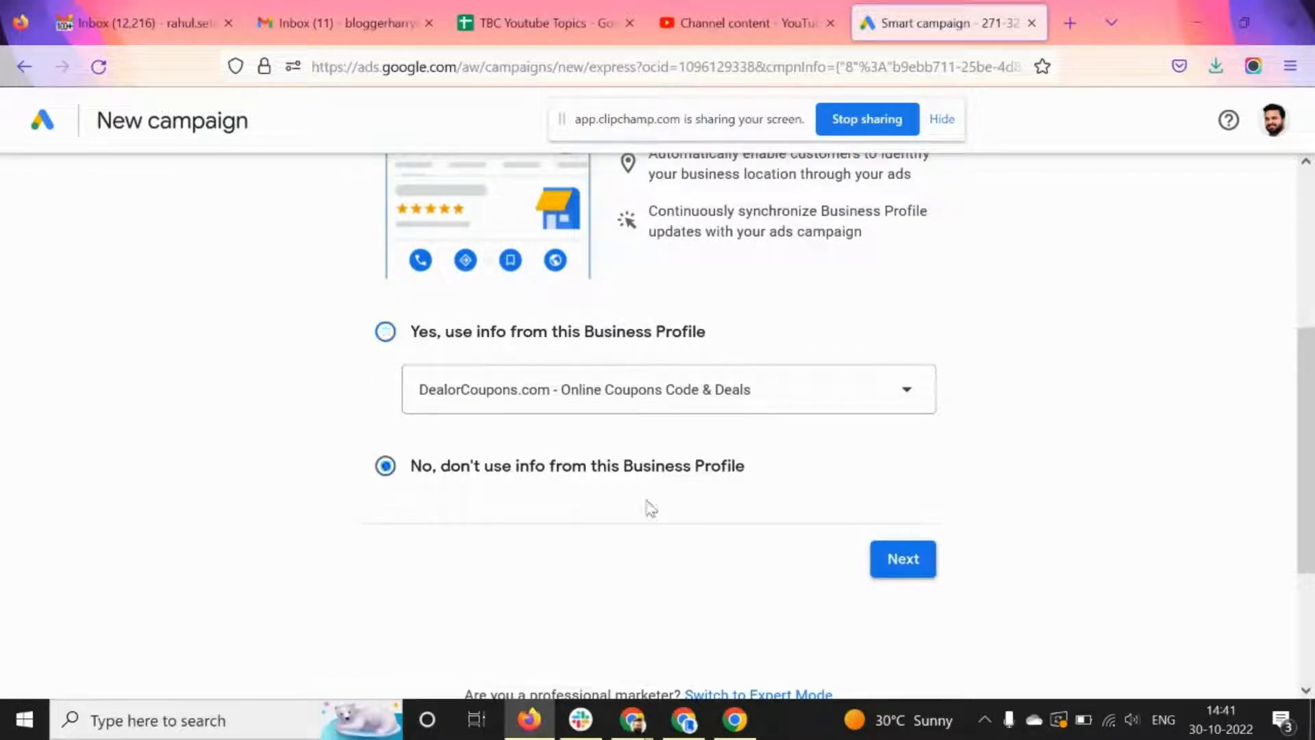
pyautogui.click(903, 559)
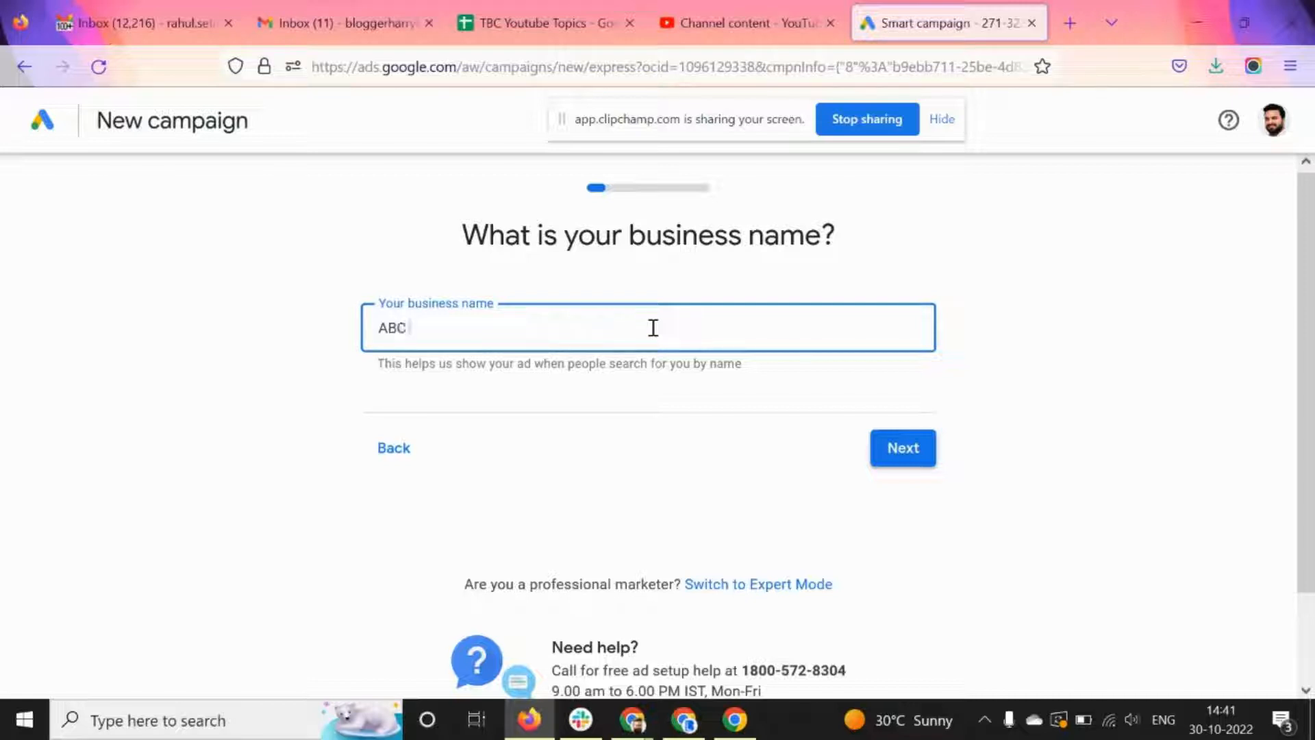
# - Submit ABC tech as the business name and Abc.com as the website people reach from the ad
pyautogui.click(909, 457)
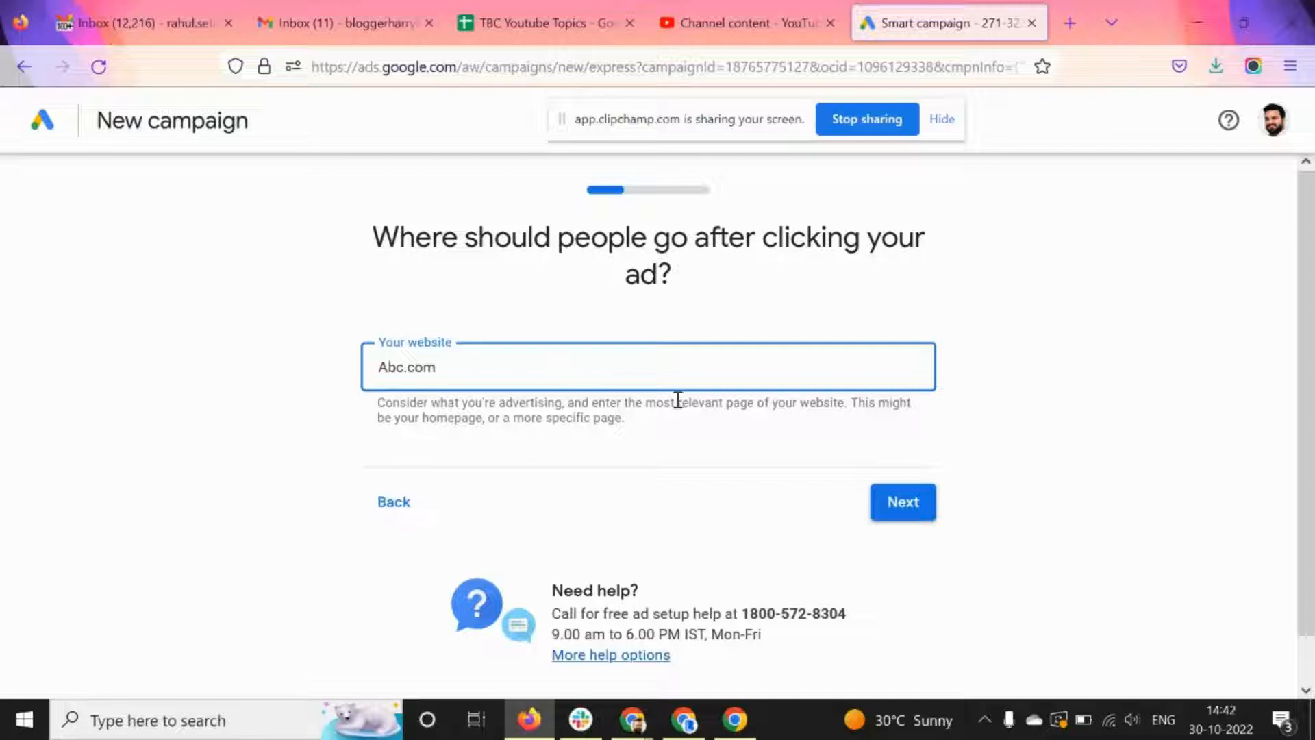
pyautogui.click(890, 504)
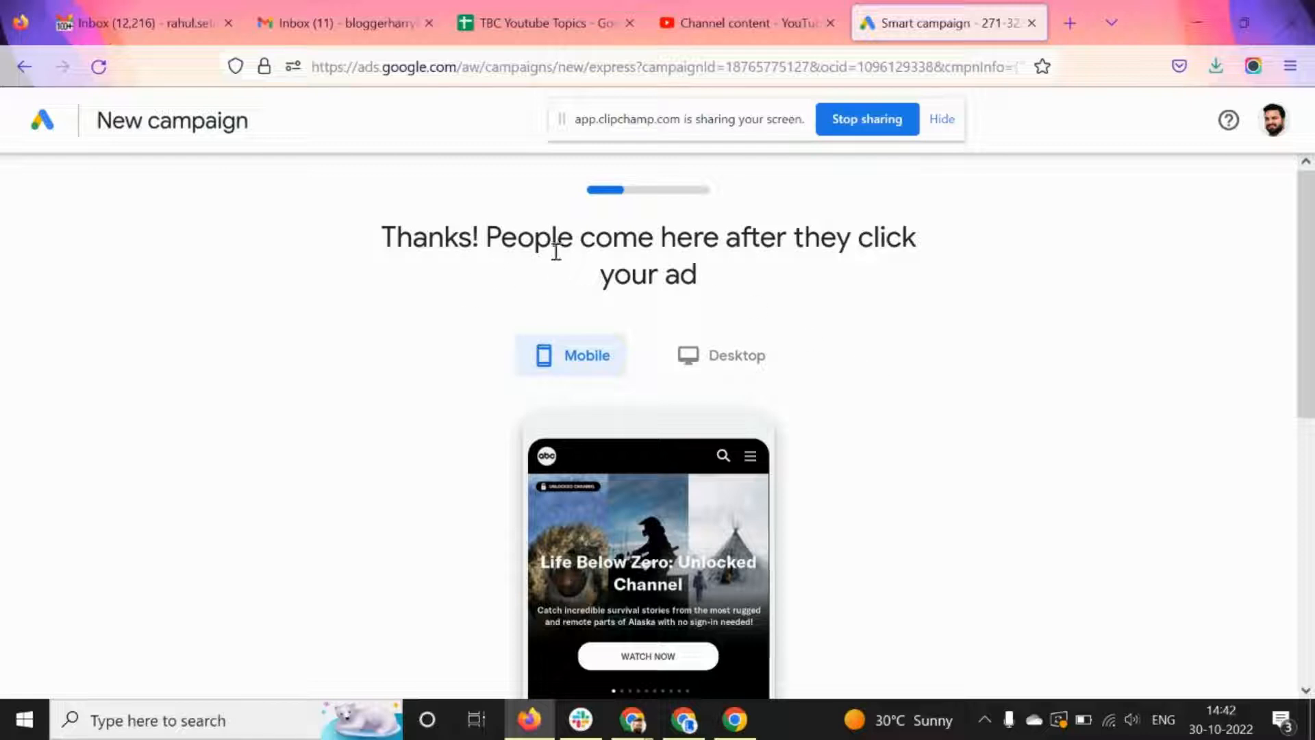
# - Preview the landing page in desktop and mobile views, then accept it and continue
pyautogui.scroll(-4, 847, 398)
pyautogui.scroll(4, 847, 398)
pyautogui.scroll(-2, 877, 378)
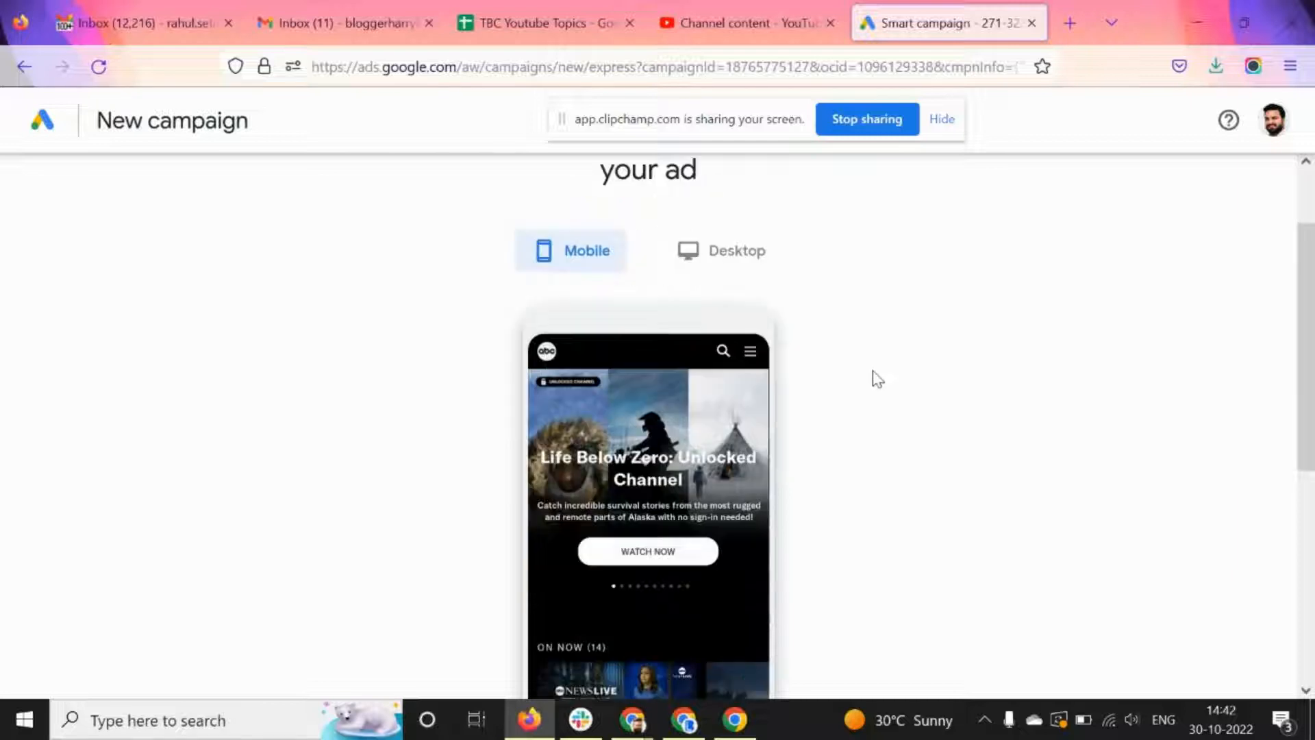
pyautogui.click(694, 265)
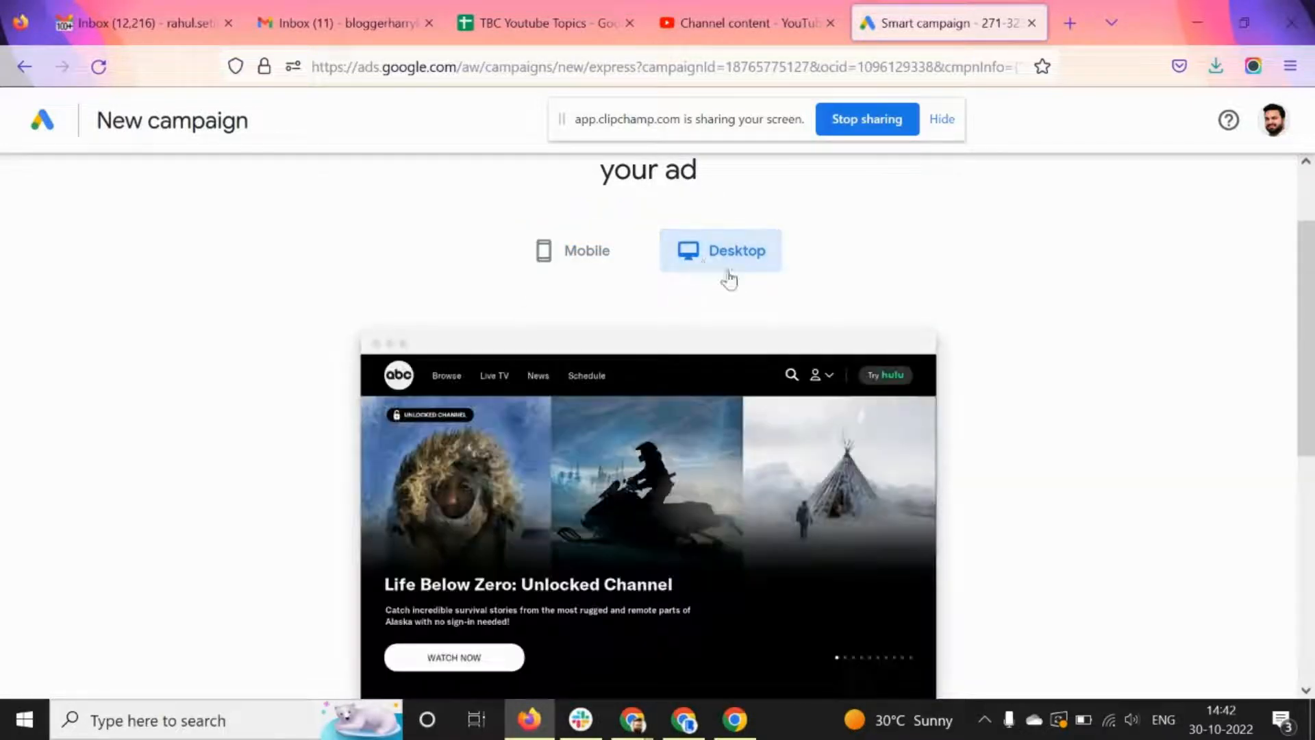
pyautogui.click(603, 265)
pyautogui.scroll(-5, 942, 312)
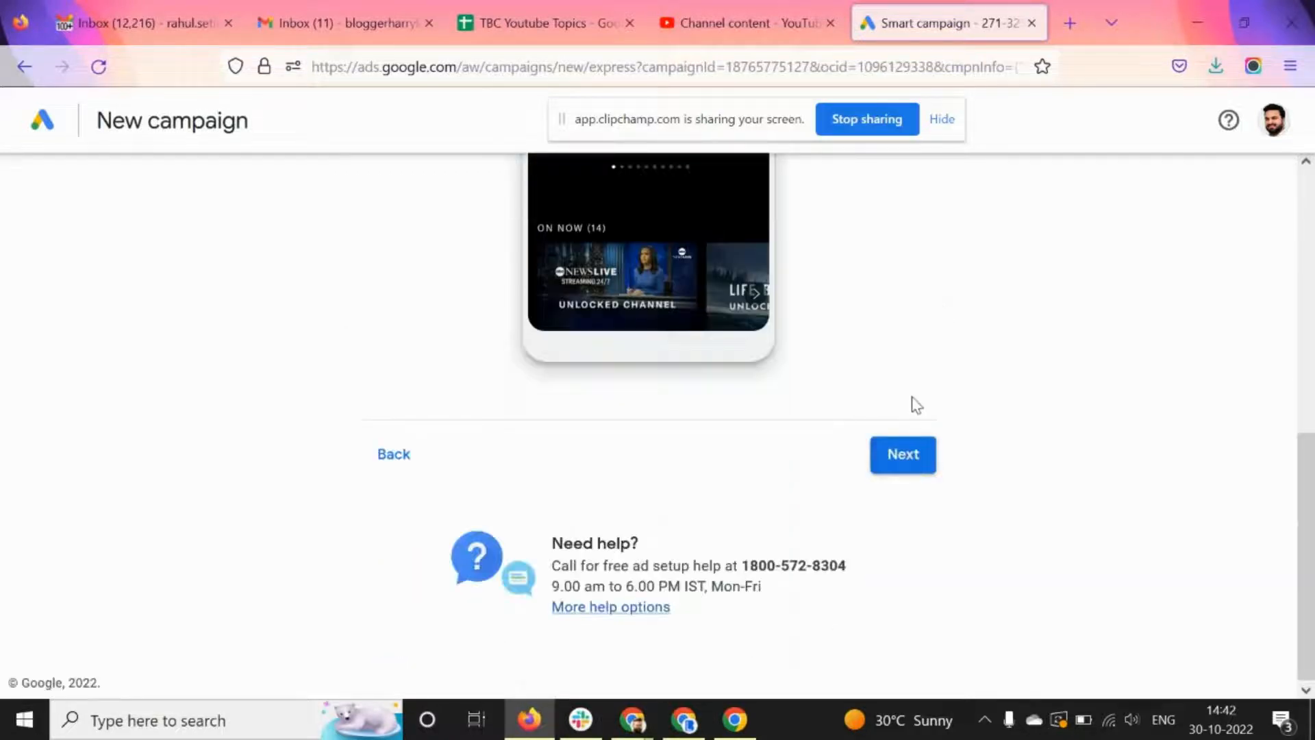
pyautogui.scroll(5, 913, 411)
pyautogui.scroll(-5, 917, 435)
pyautogui.click(921, 453)
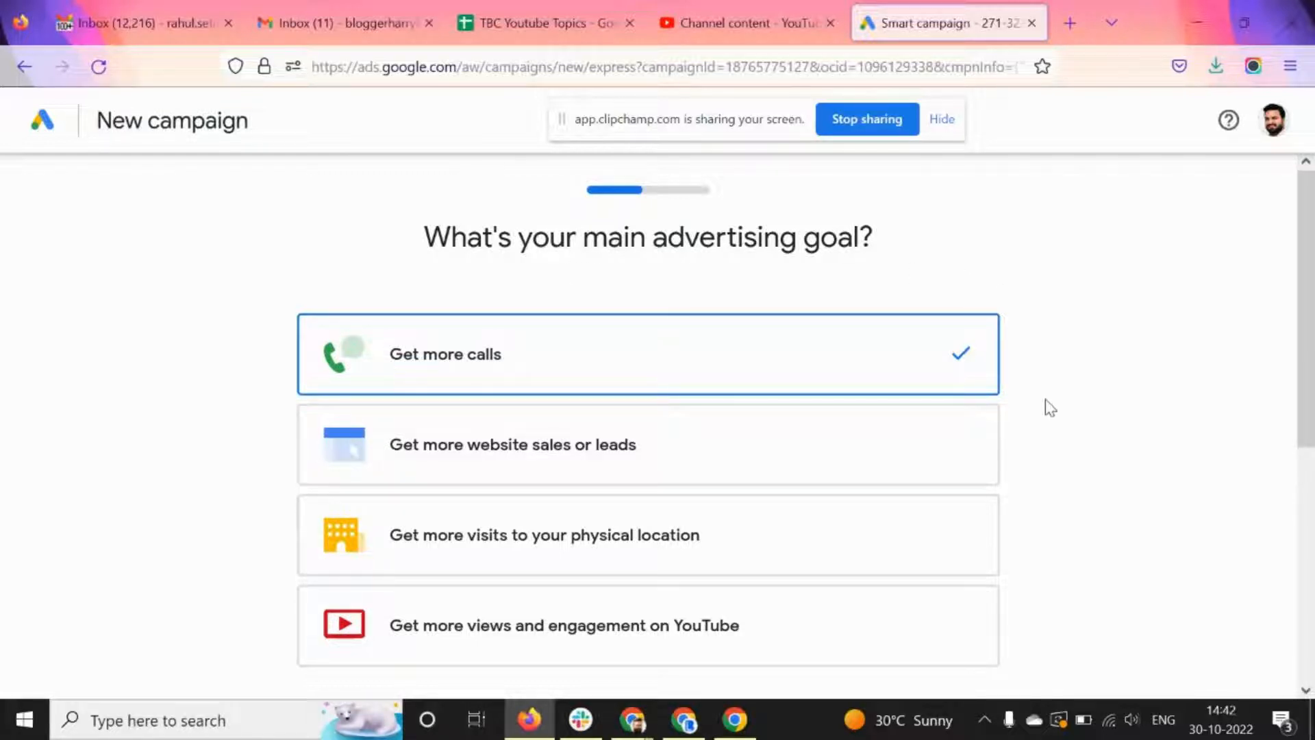
# - Set the main advertising goal to "Get more website sales or leads" and continue
pyautogui.click(656, 462)
pyautogui.scroll(-3, 1087, 374)
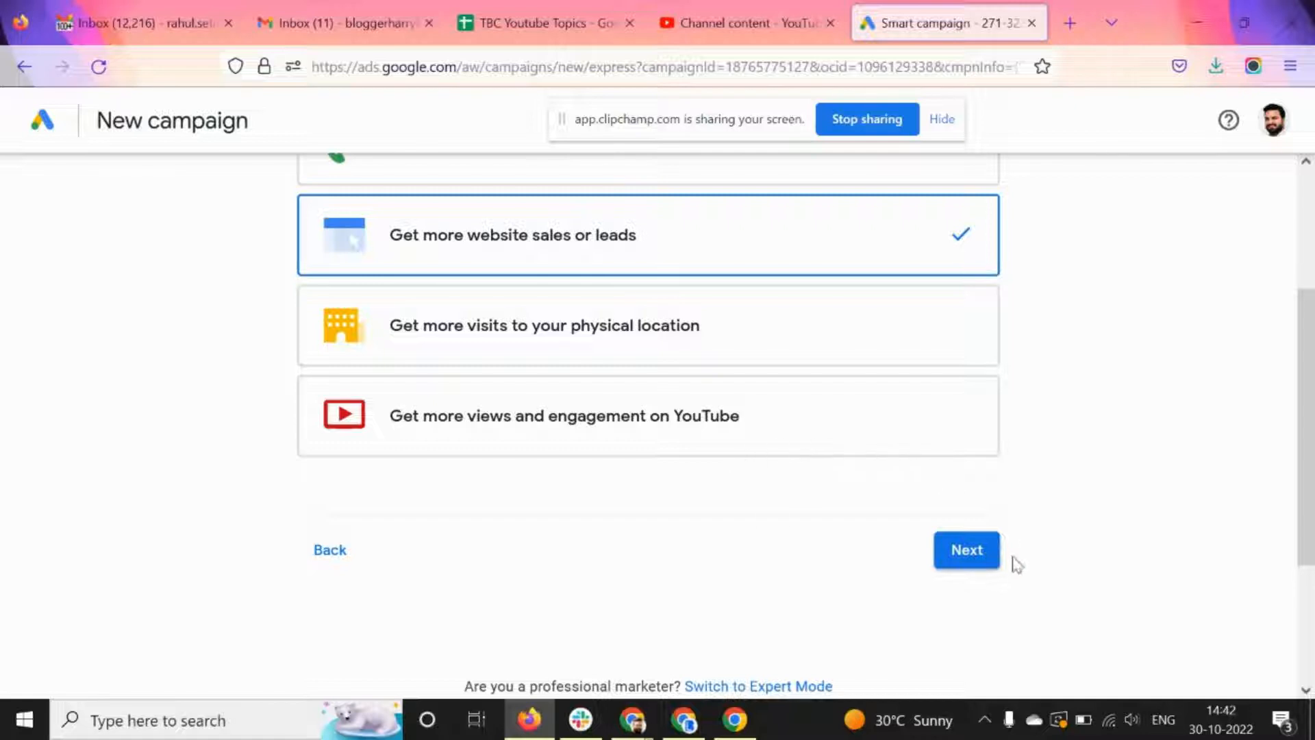
pyautogui.click(987, 563)
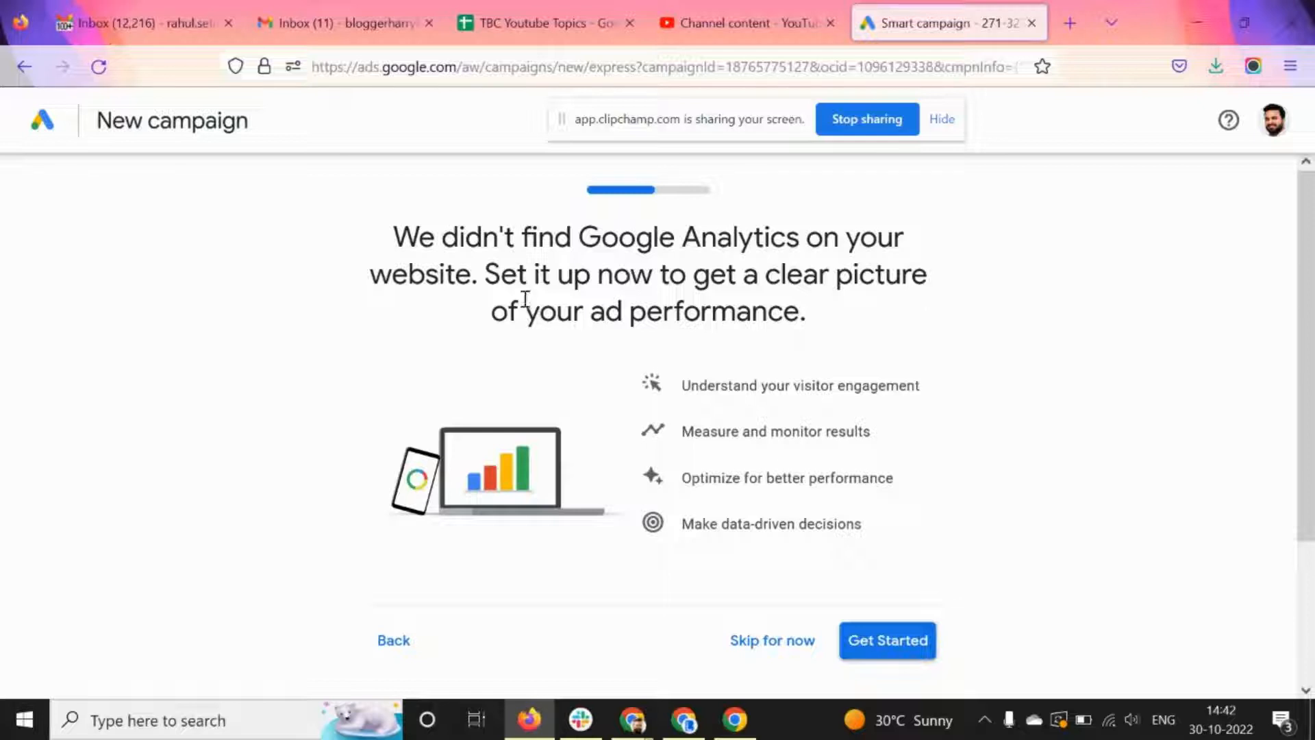
# - Skip the Google Analytics setup and confirm continuing without it
pyautogui.moveTo(488, 277); pyautogui.dragTo(811, 318)
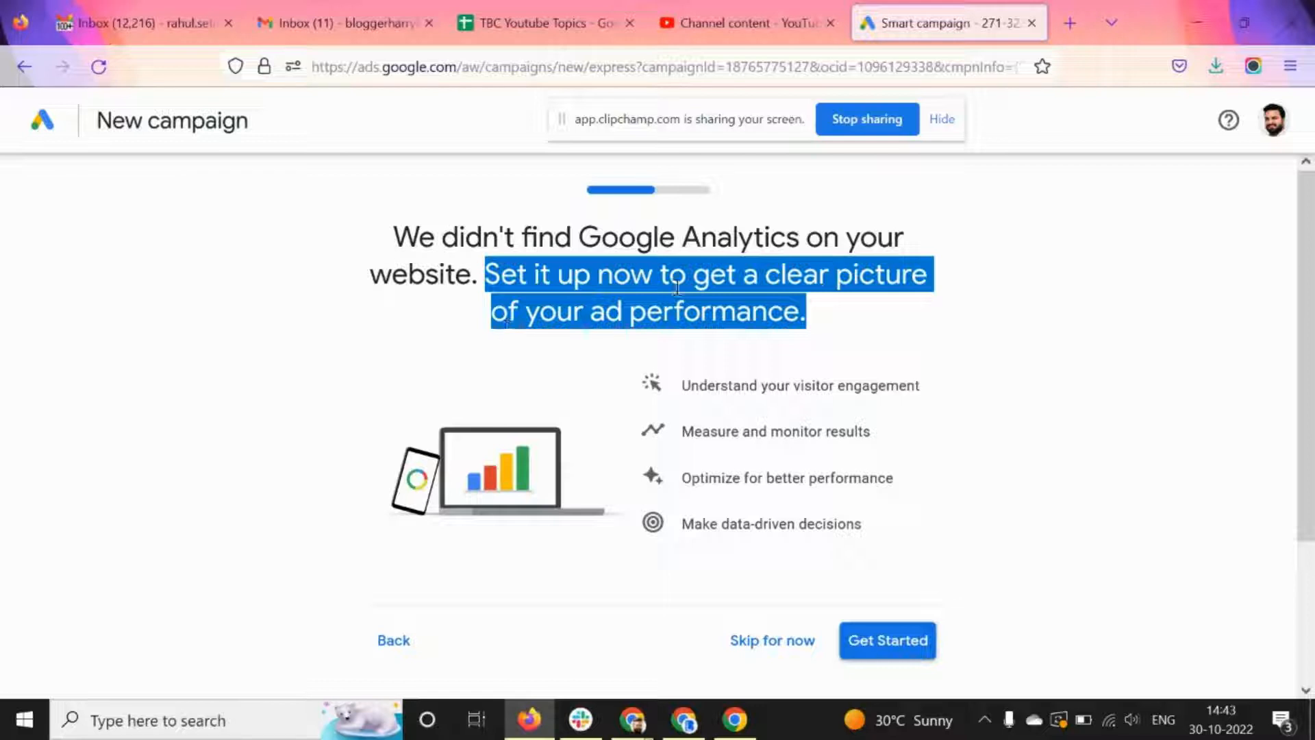
pyautogui.scroll(-3, 867, 382)
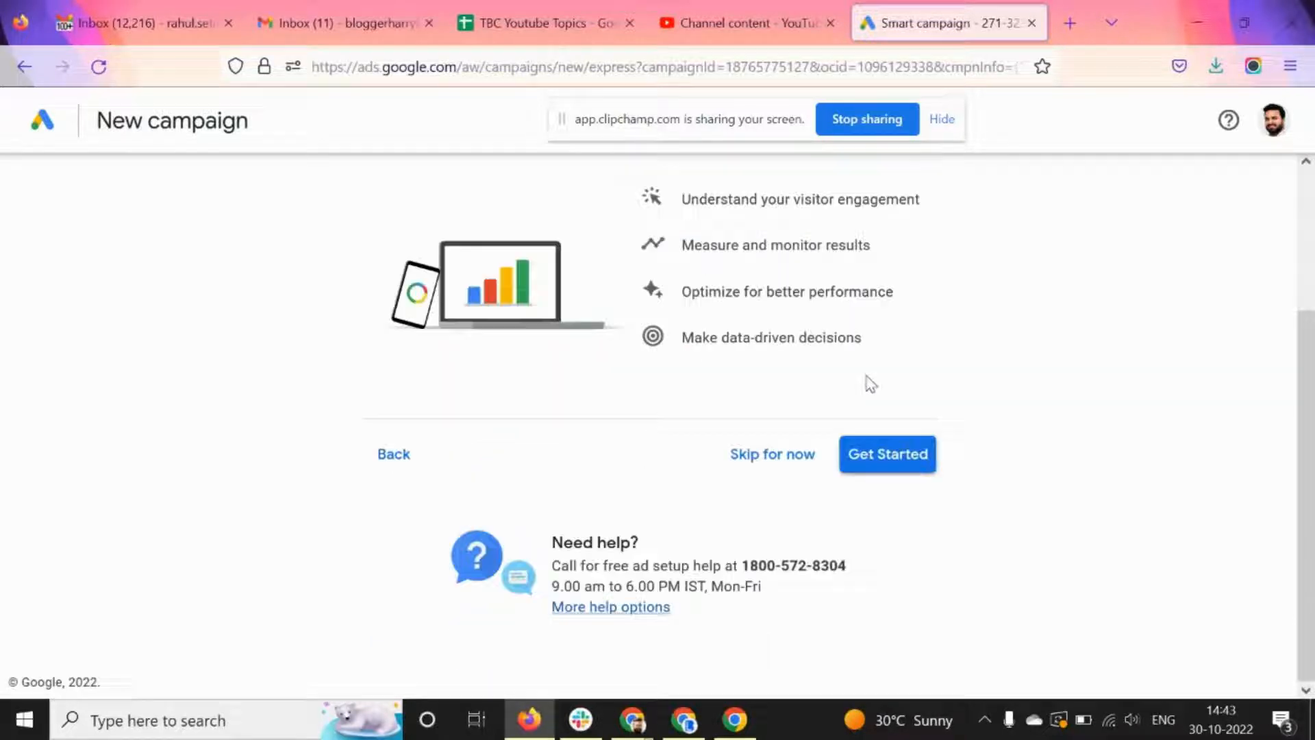
pyautogui.click(773, 456)
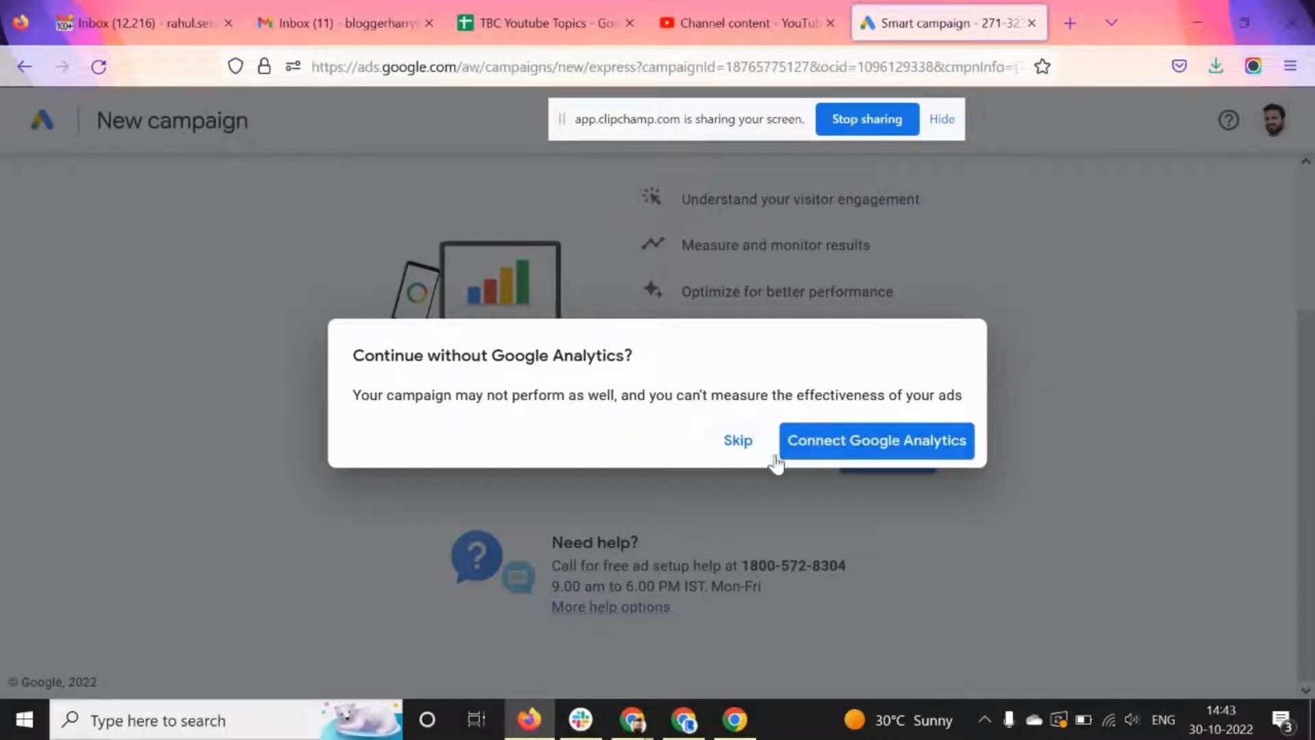
pyautogui.click(737, 444)
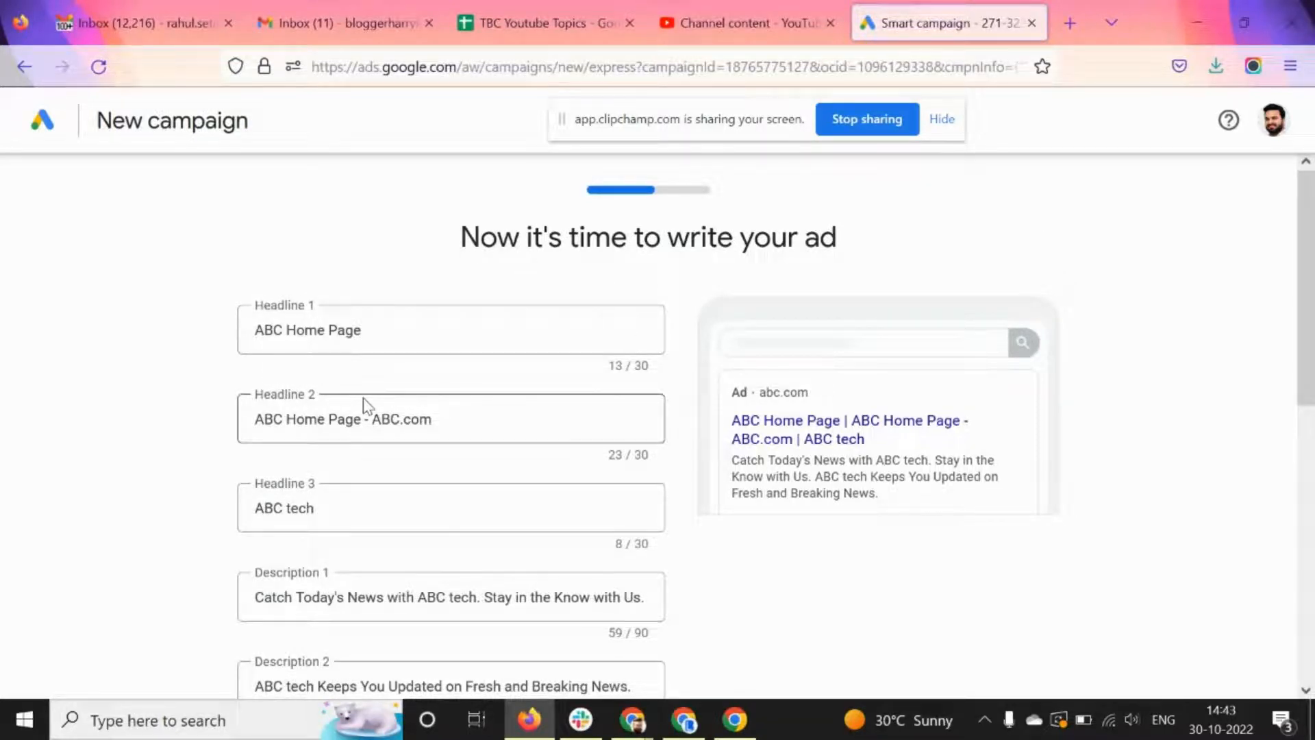
# - Replace Headline 2 of the ad with the suggested text "See the Breaking News"
pyautogui.scroll(-3, 370, 452)
pyautogui.scroll(3, 397, 294)
pyautogui.click(488, 417)
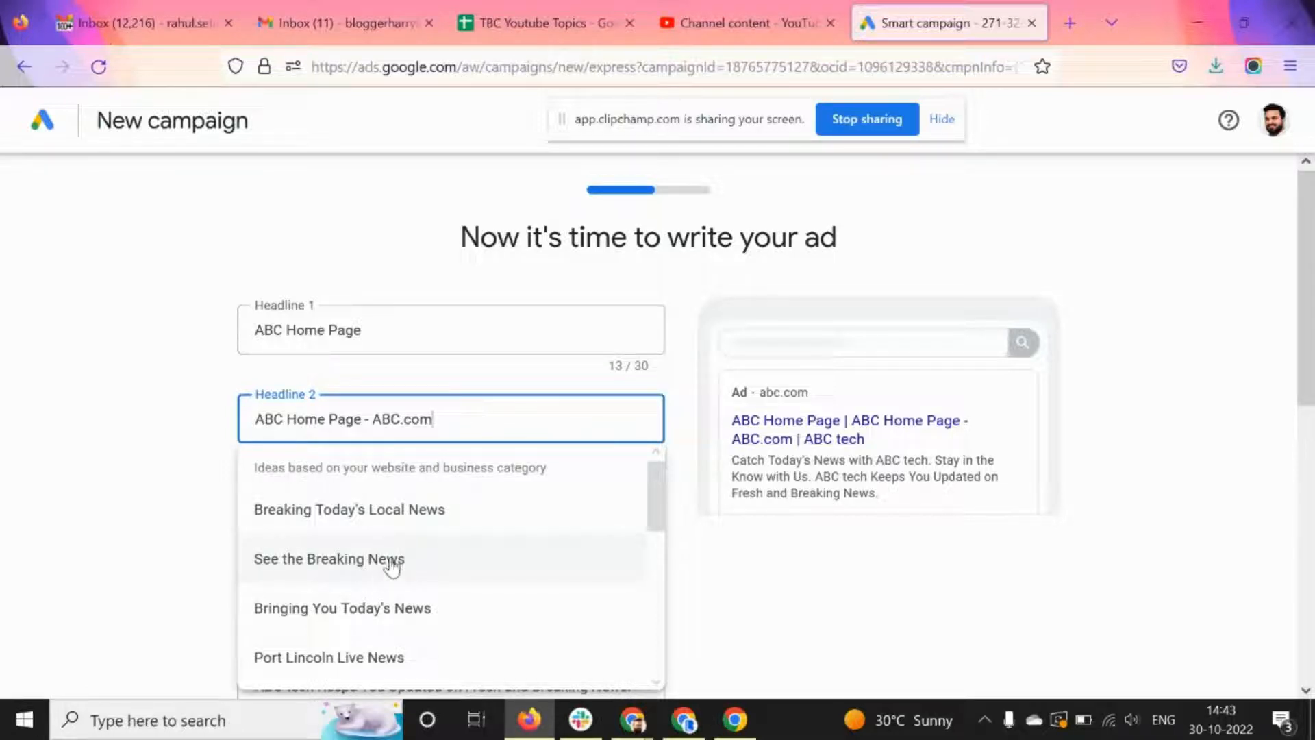
pyautogui.scroll(-3, 394, 558)
pyautogui.scroll(1, 394, 552)
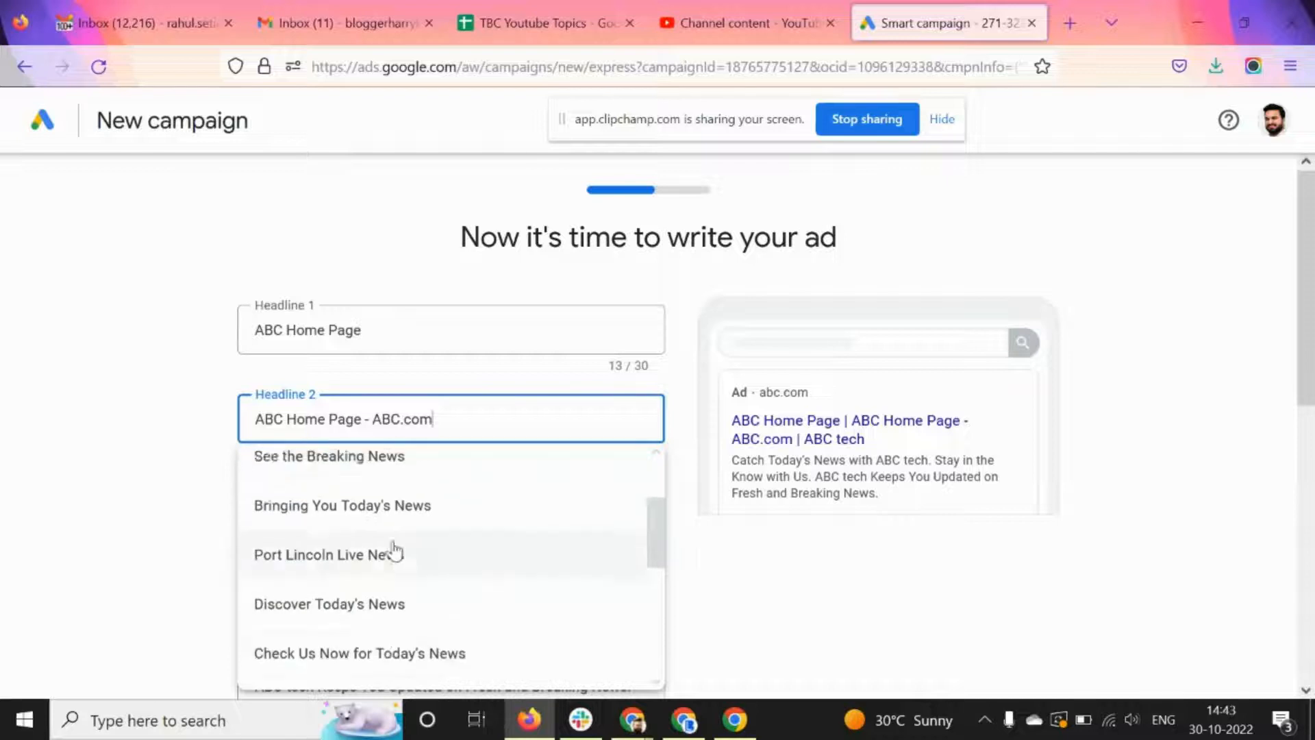
pyautogui.scroll(2, 395, 551)
pyautogui.click(344, 557)
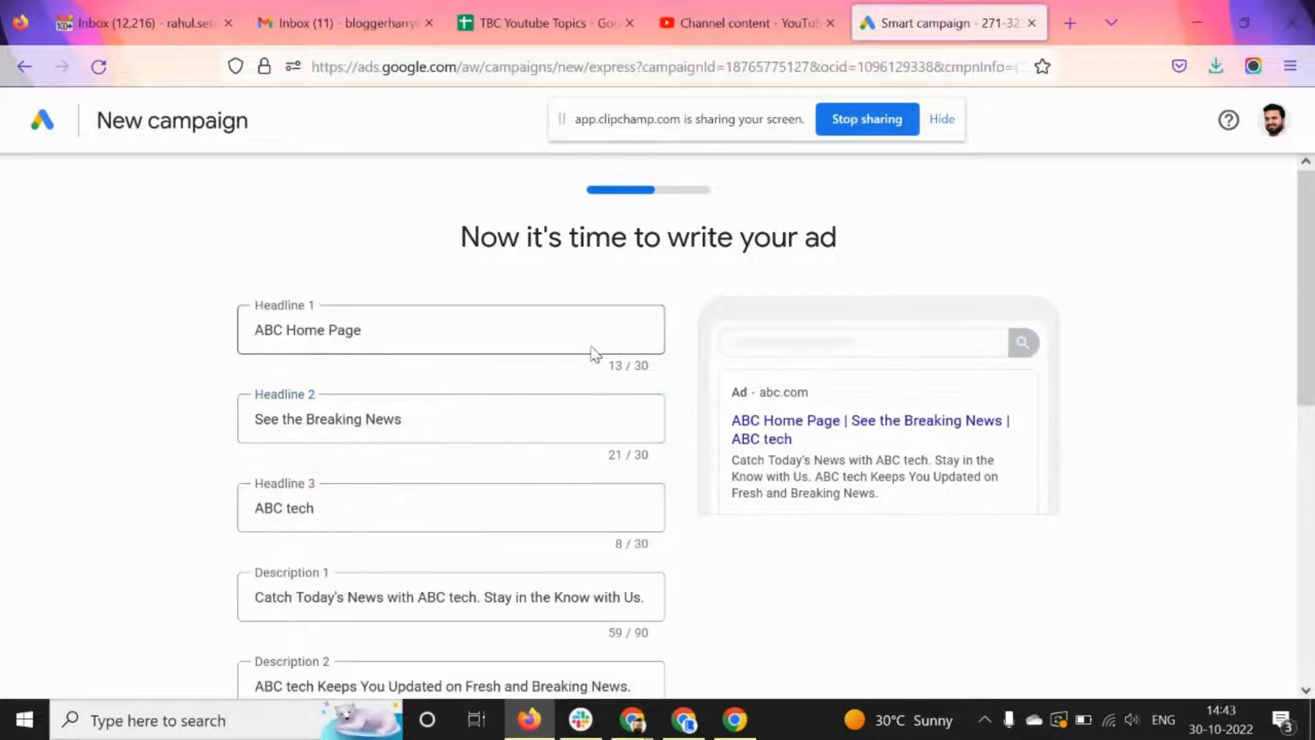
pyautogui.click(536, 378)
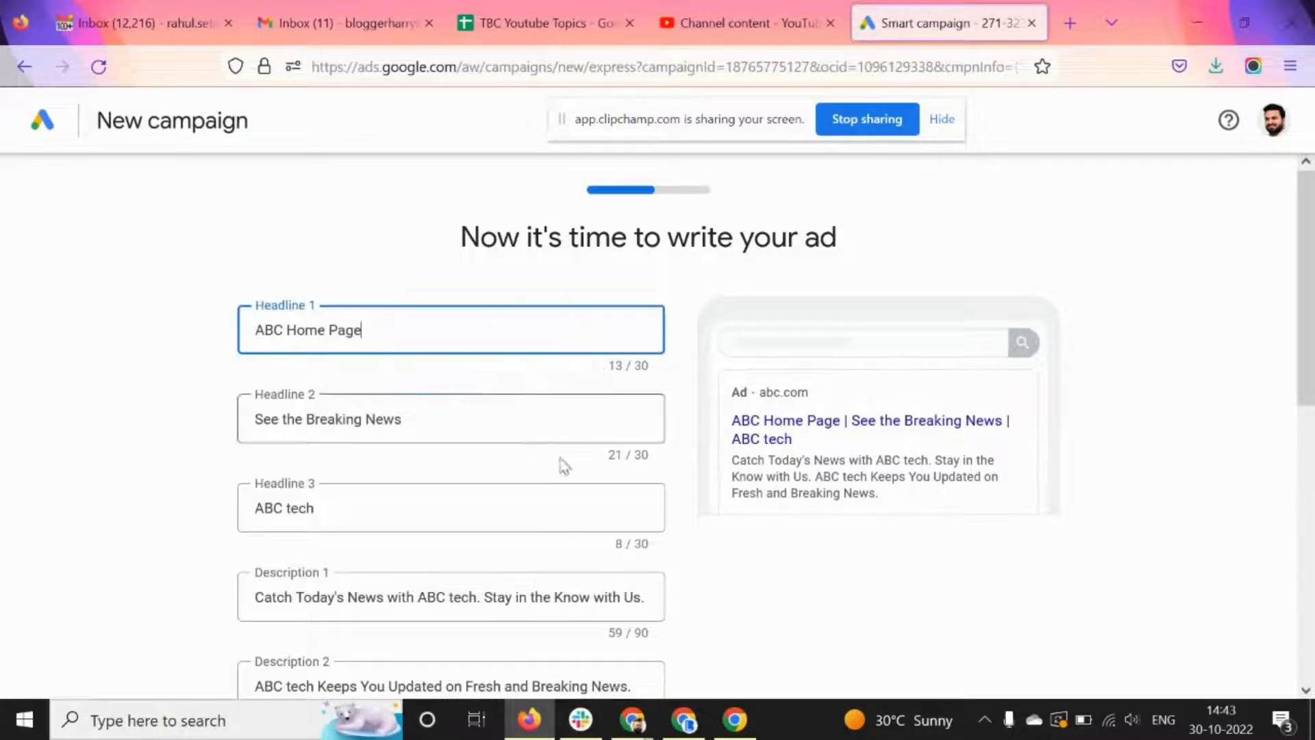
pyautogui.click(646, 459)
pyautogui.click(668, 434)
pyautogui.click(647, 460)
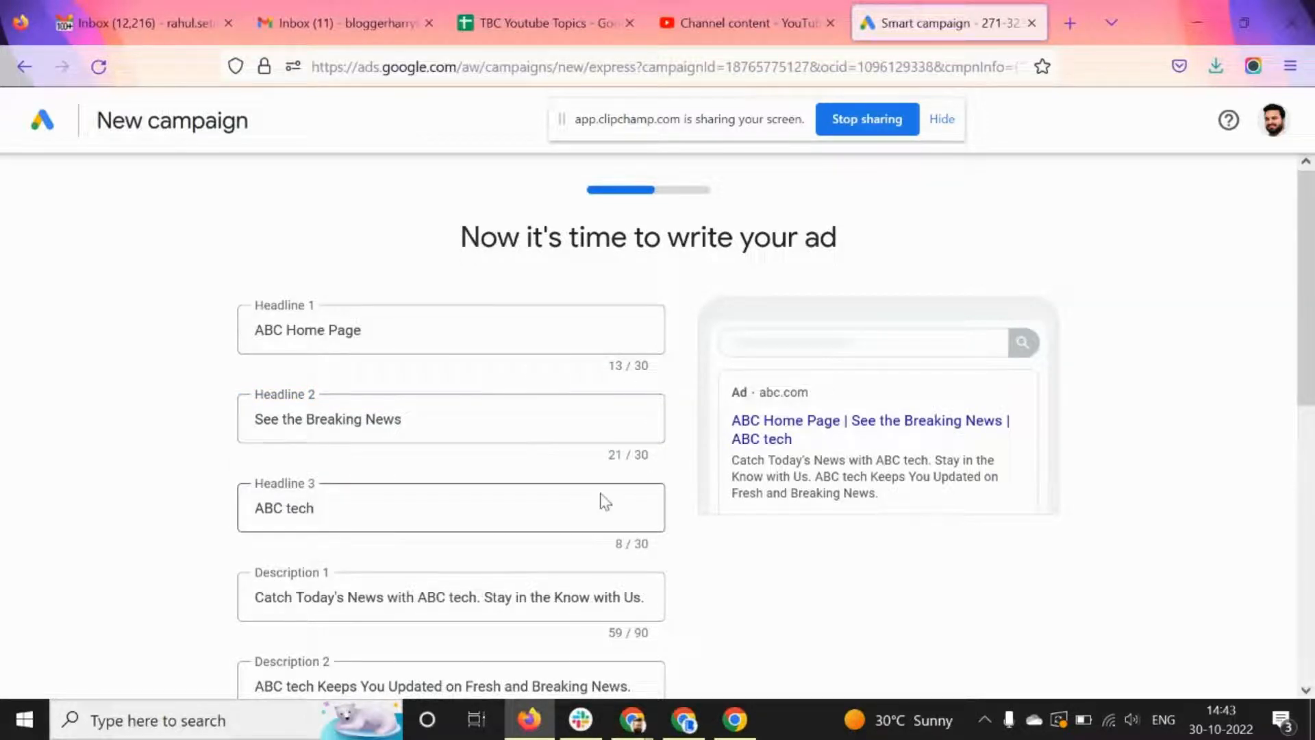
# - Set the country for the ad's call button phone number to United States
pyautogui.scroll(-2, 622, 541)
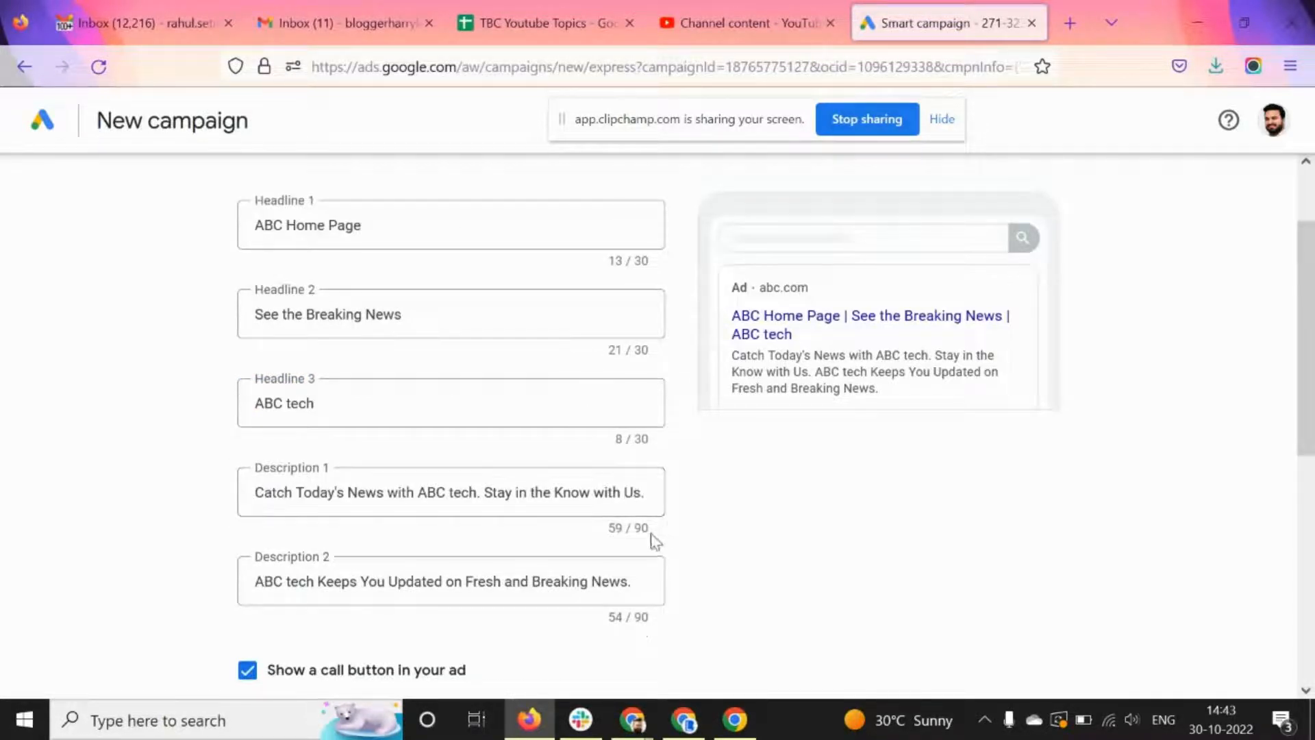
pyautogui.scroll(-4, 713, 547)
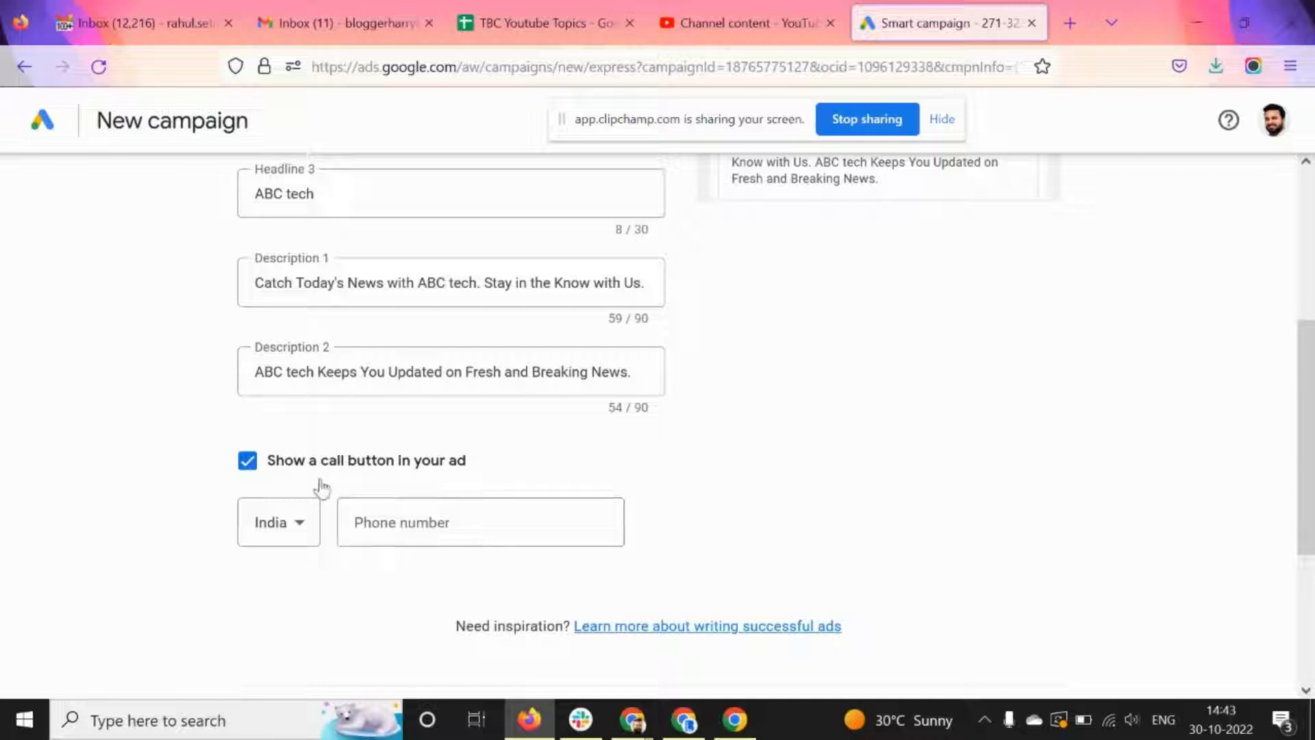
pyautogui.click(299, 527)
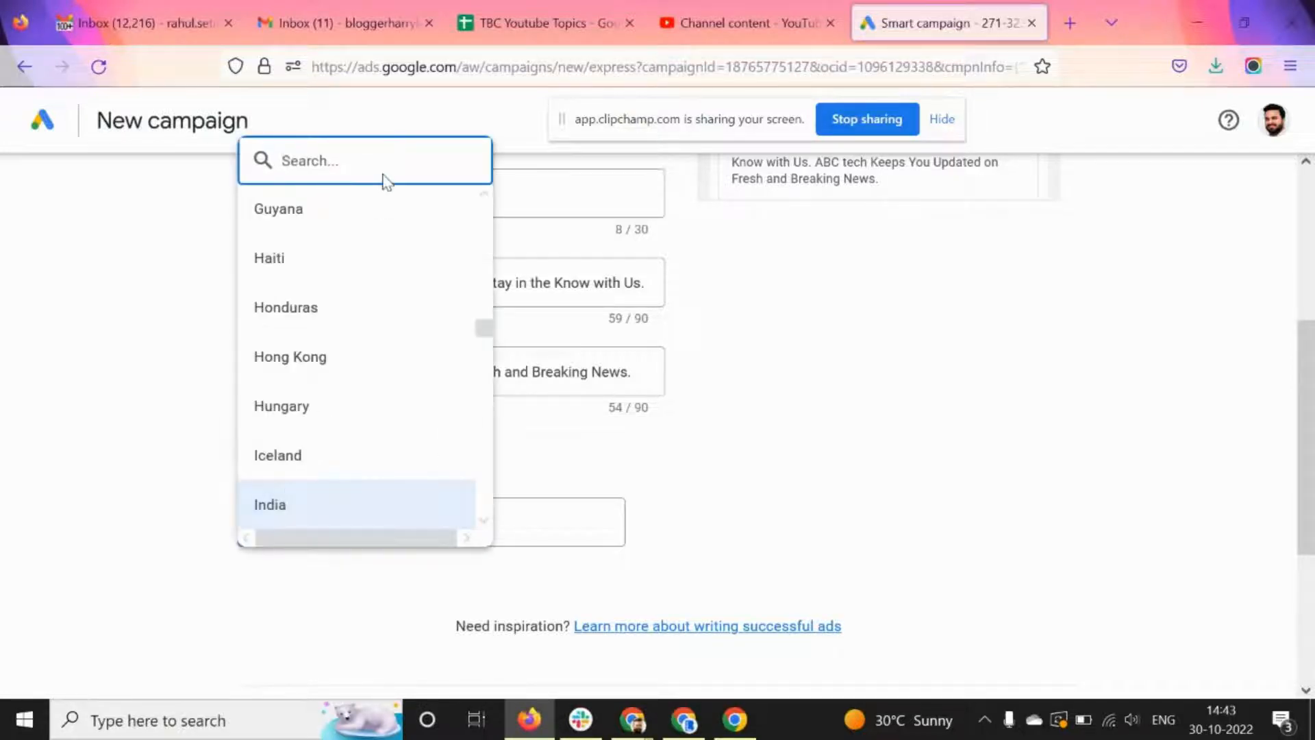
pyautogui.write('unite')
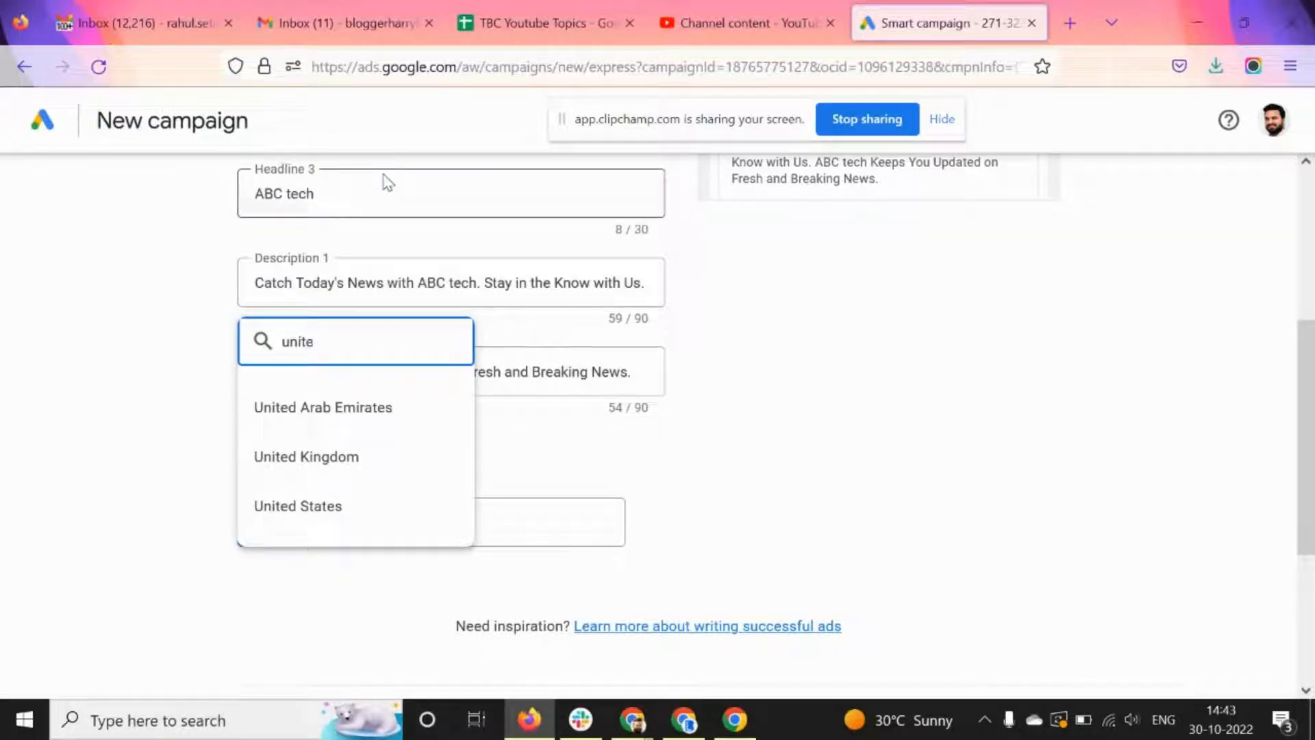
pyautogui.click(305, 523)
# - Clear the phone number field and turn off showing a call button in the ad
pyautogui.click(445, 518)
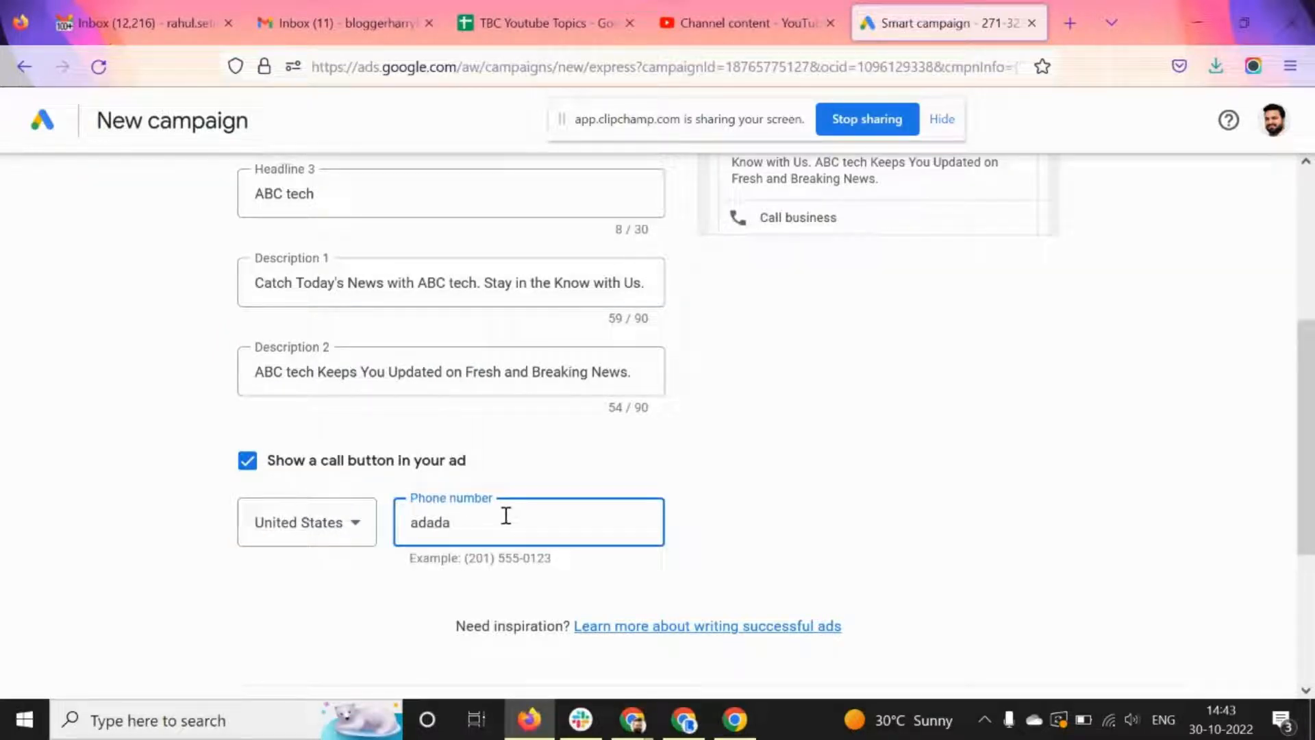
pyautogui.hotkey('ctrl', 'a')
pyautogui.press('BackSpace')
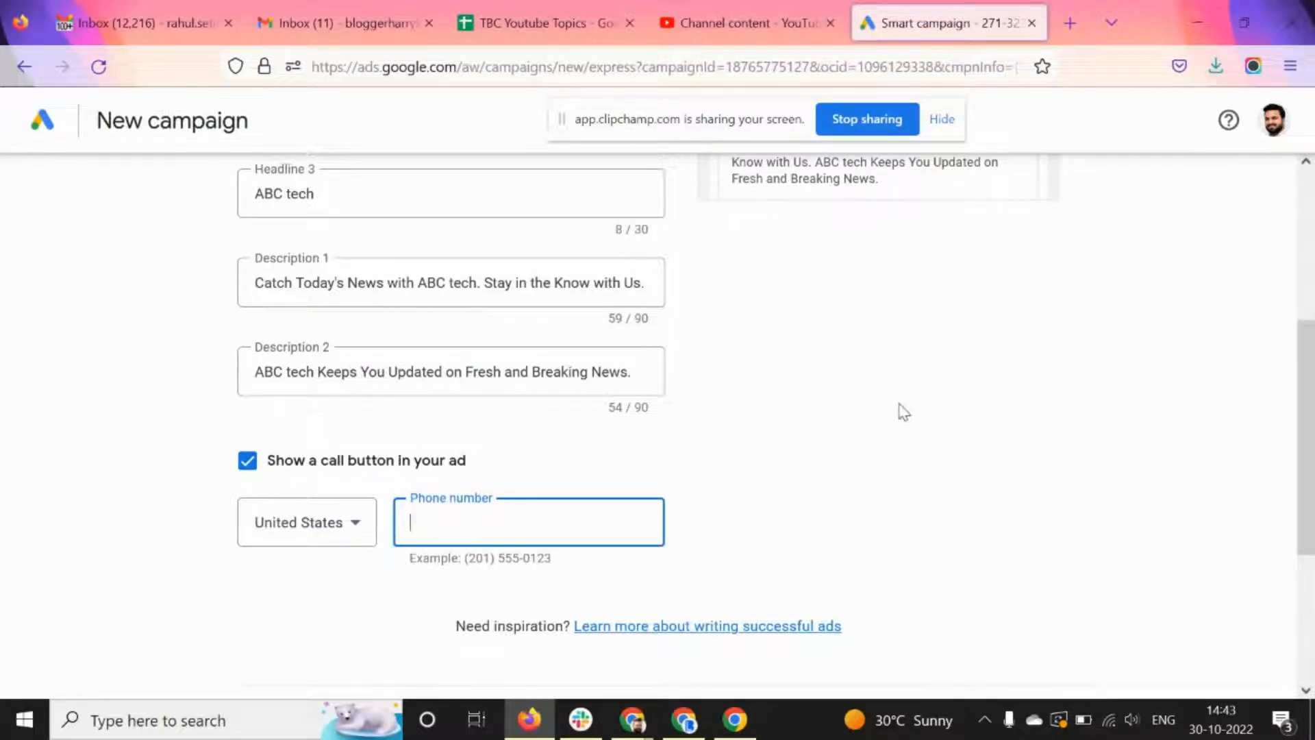
pyautogui.click(250, 461)
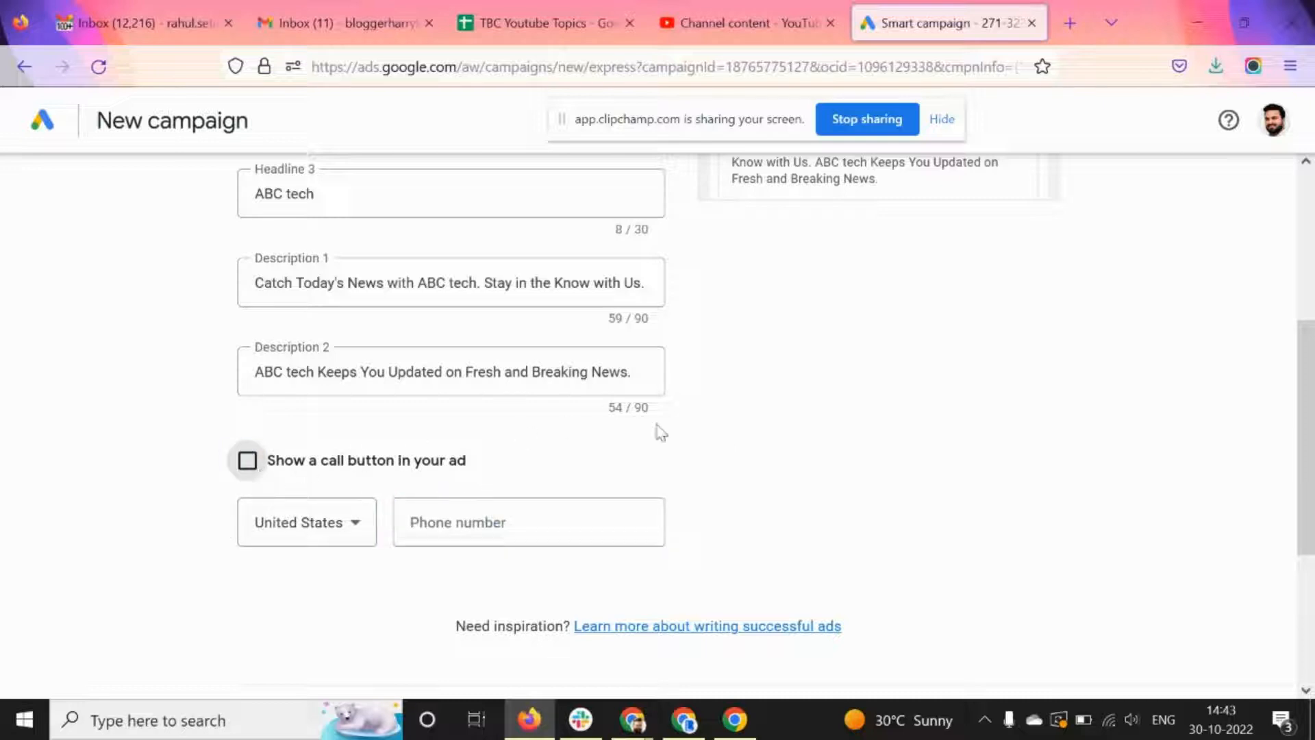
# - Continue from the ad text to the keyword themes and add "english language school" as a new theme by searching for "english teachers"
pyautogui.scroll(-4, 878, 390)
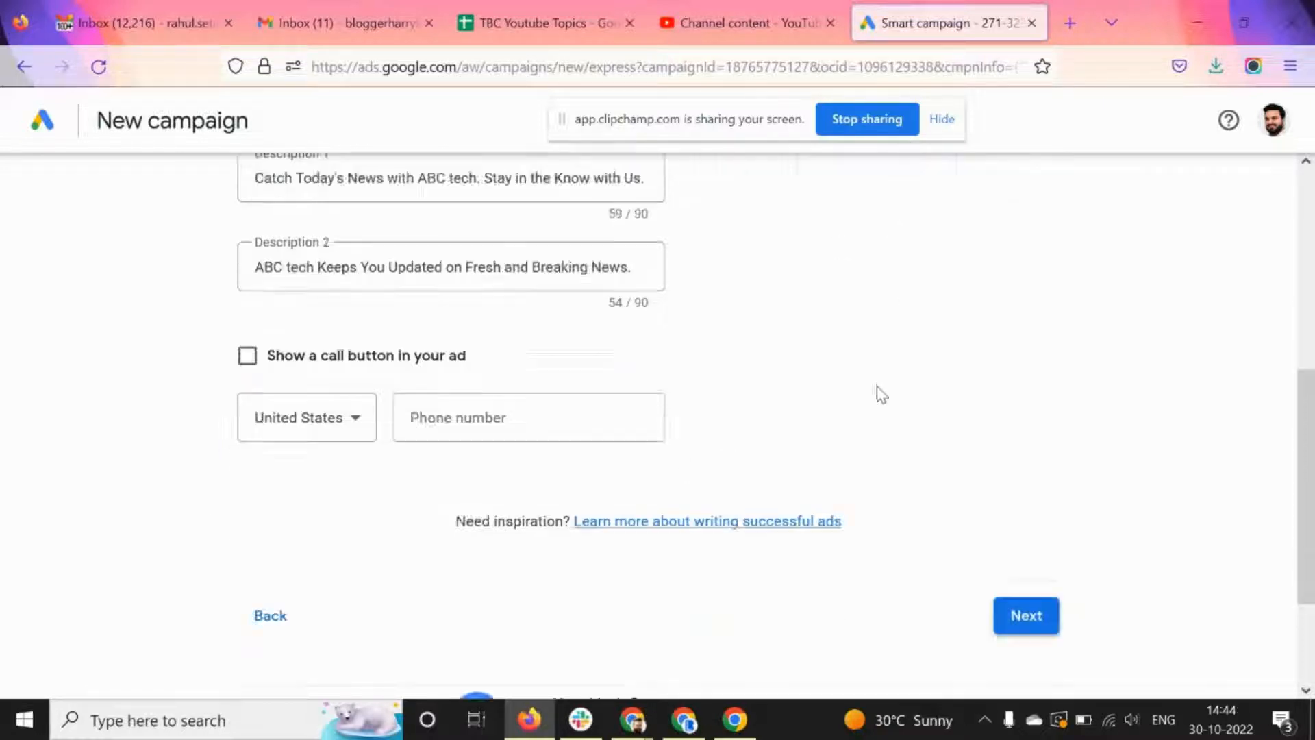
pyautogui.click(1028, 453)
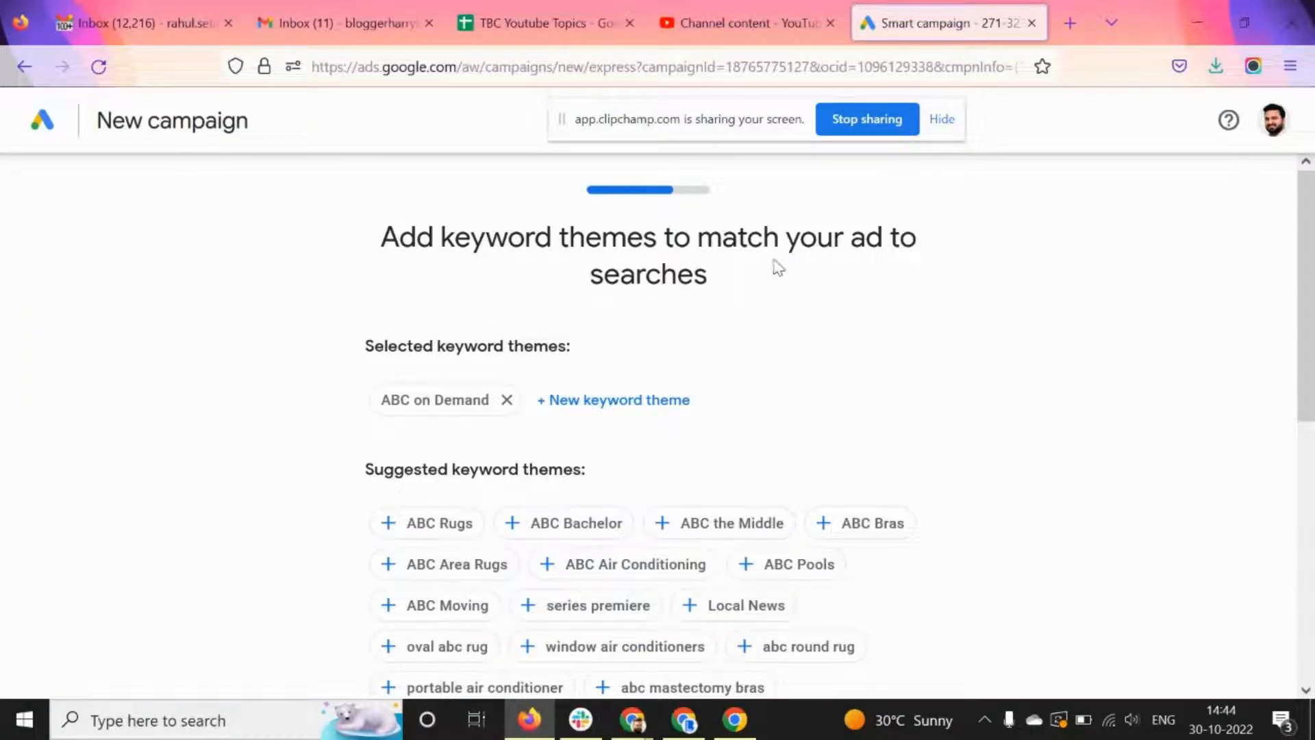
pyautogui.scroll(-2, 1085, 374)
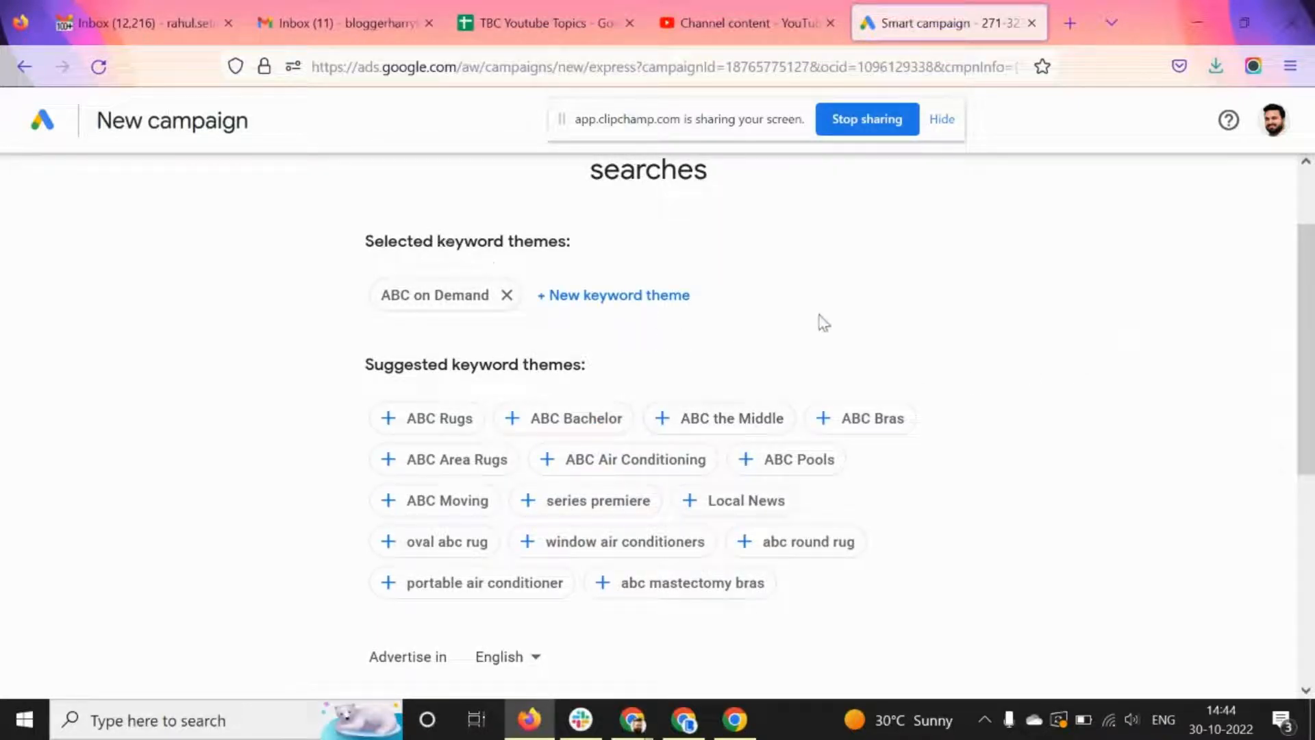
pyautogui.click(599, 296)
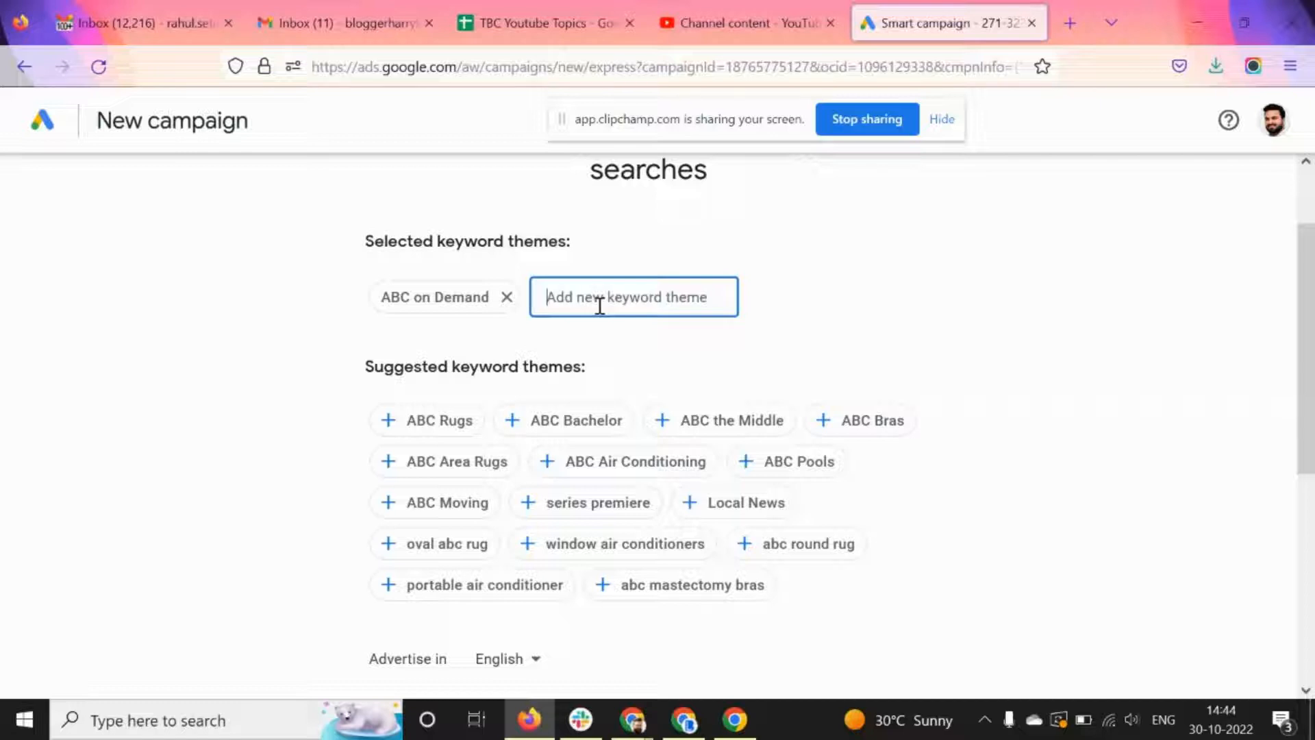
pyautogui.write('english tea')
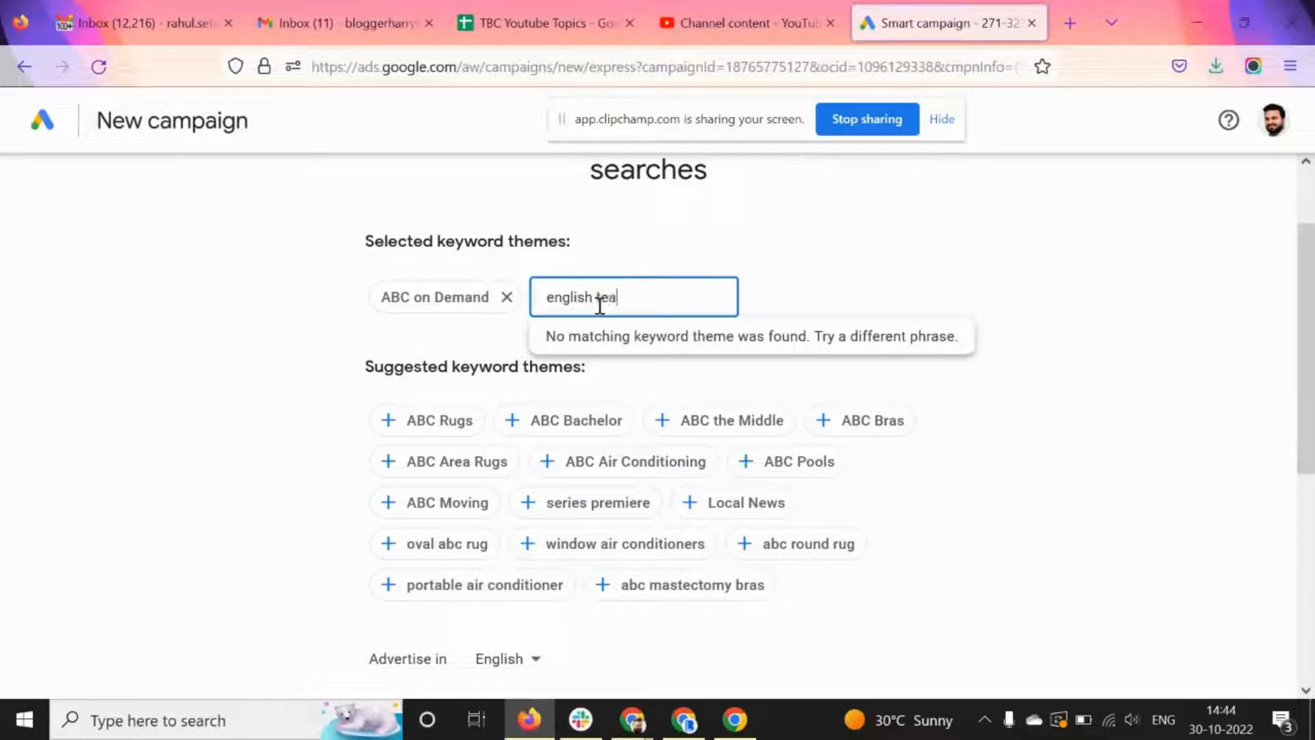
pyautogui.write('chers')
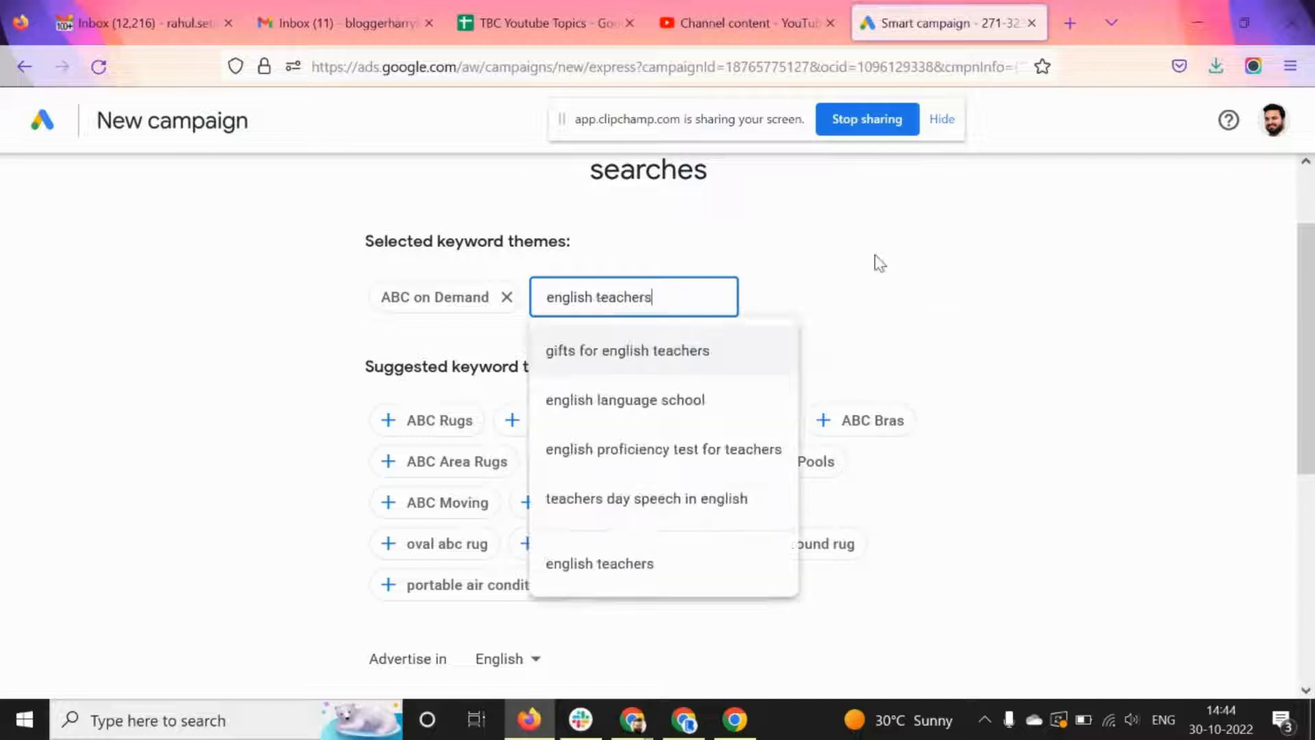
pyautogui.click(691, 411)
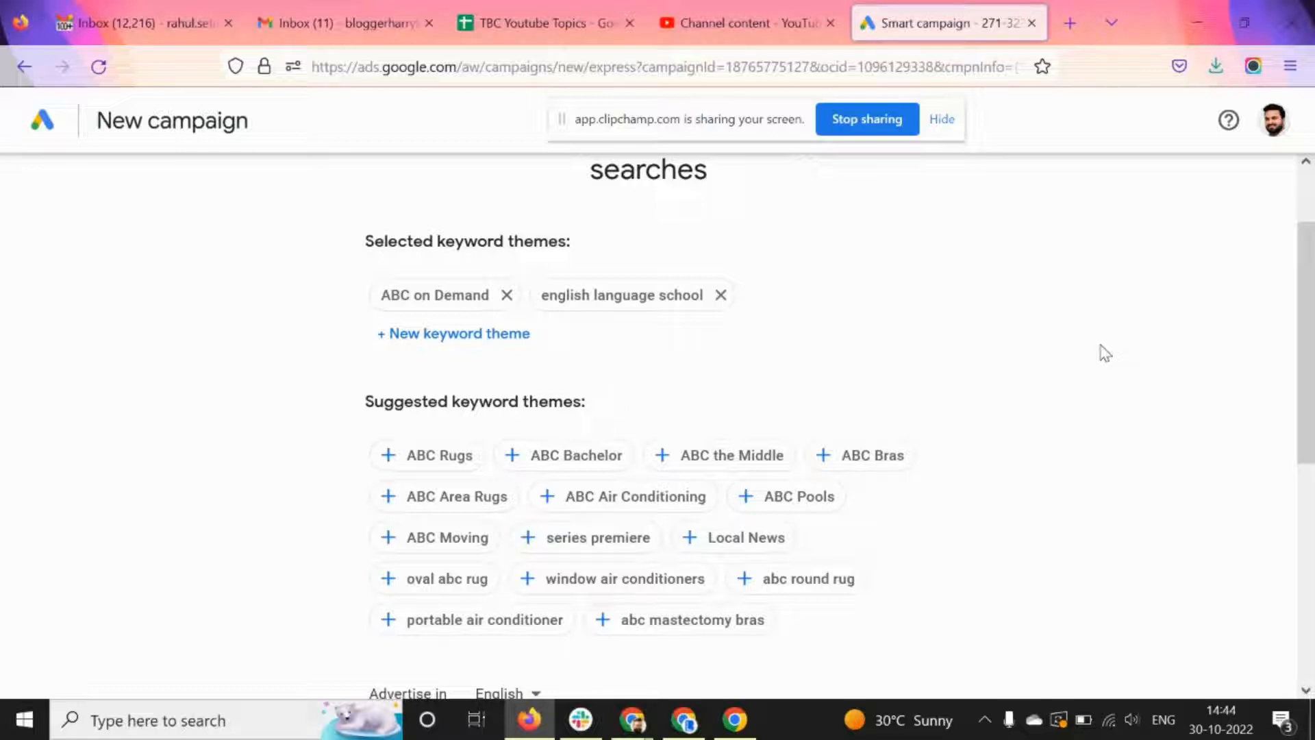
# - Add the suggested keyword theme "ABC Rugs" to the selected keyword themes
pyautogui.scroll(-3, 1104, 354)
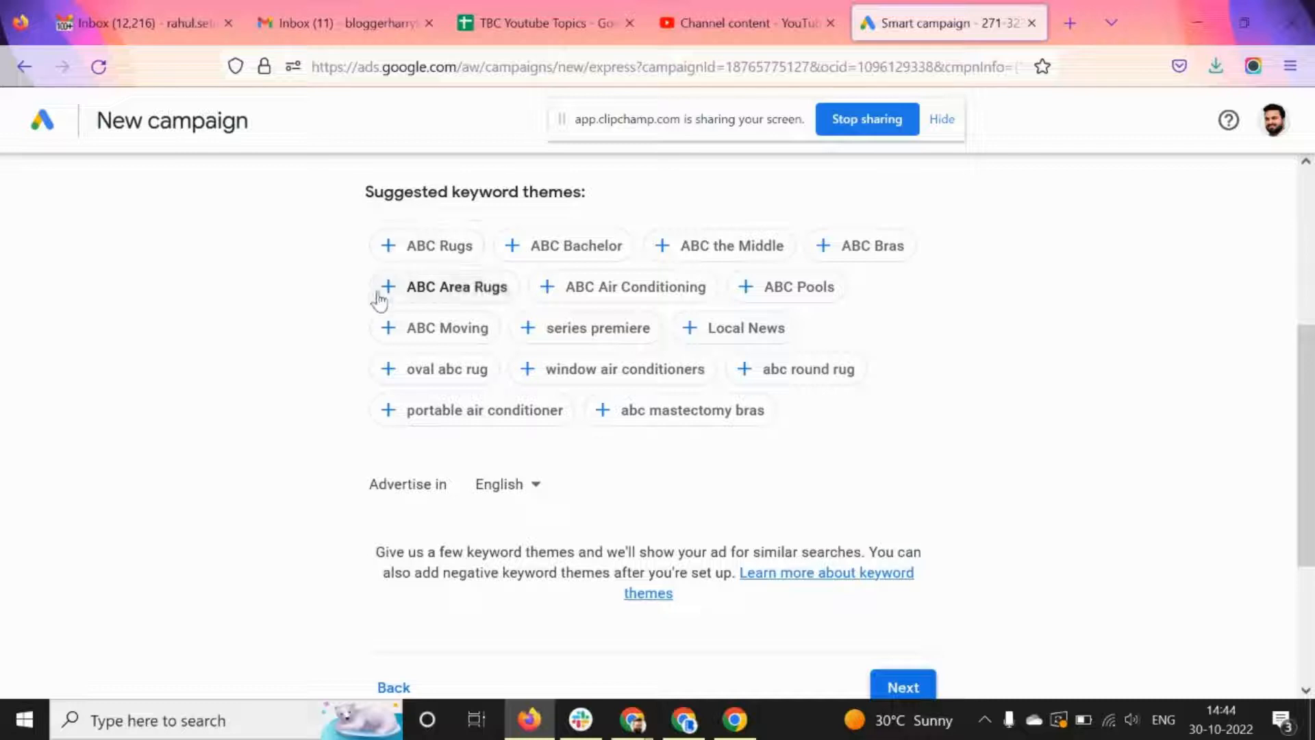
pyautogui.click(390, 246)
pyautogui.scroll(5, 660, 429)
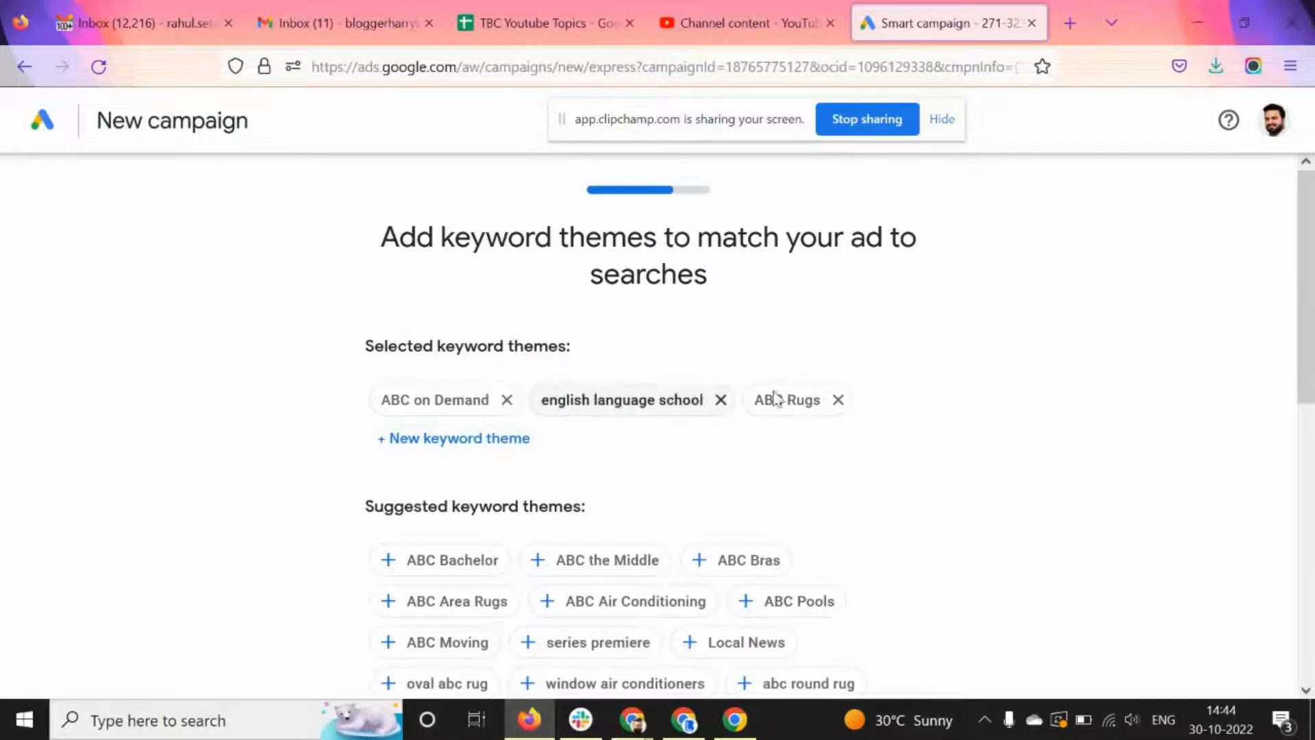
# - Review the available advertising languages, keep English, and continue to the ad location settings
pyautogui.scroll(-5, 835, 467)
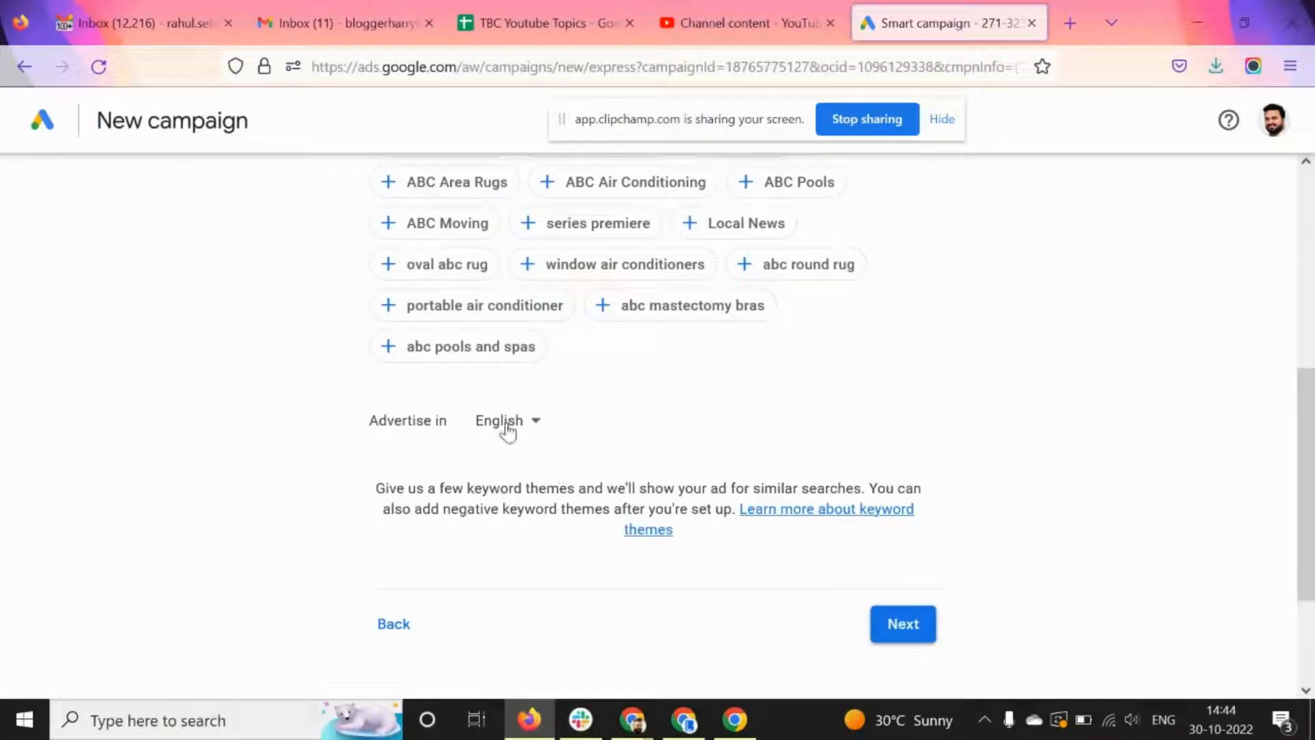
pyautogui.click(534, 425)
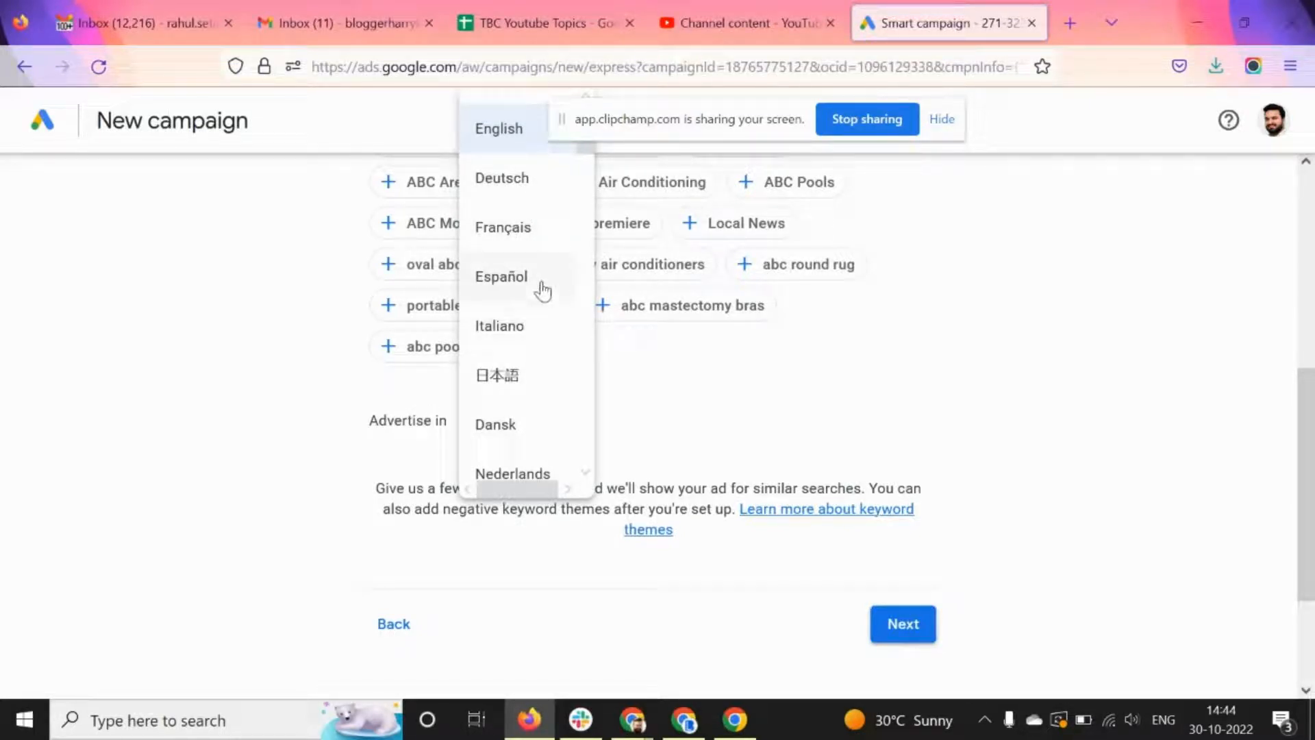
pyautogui.click(765, 389)
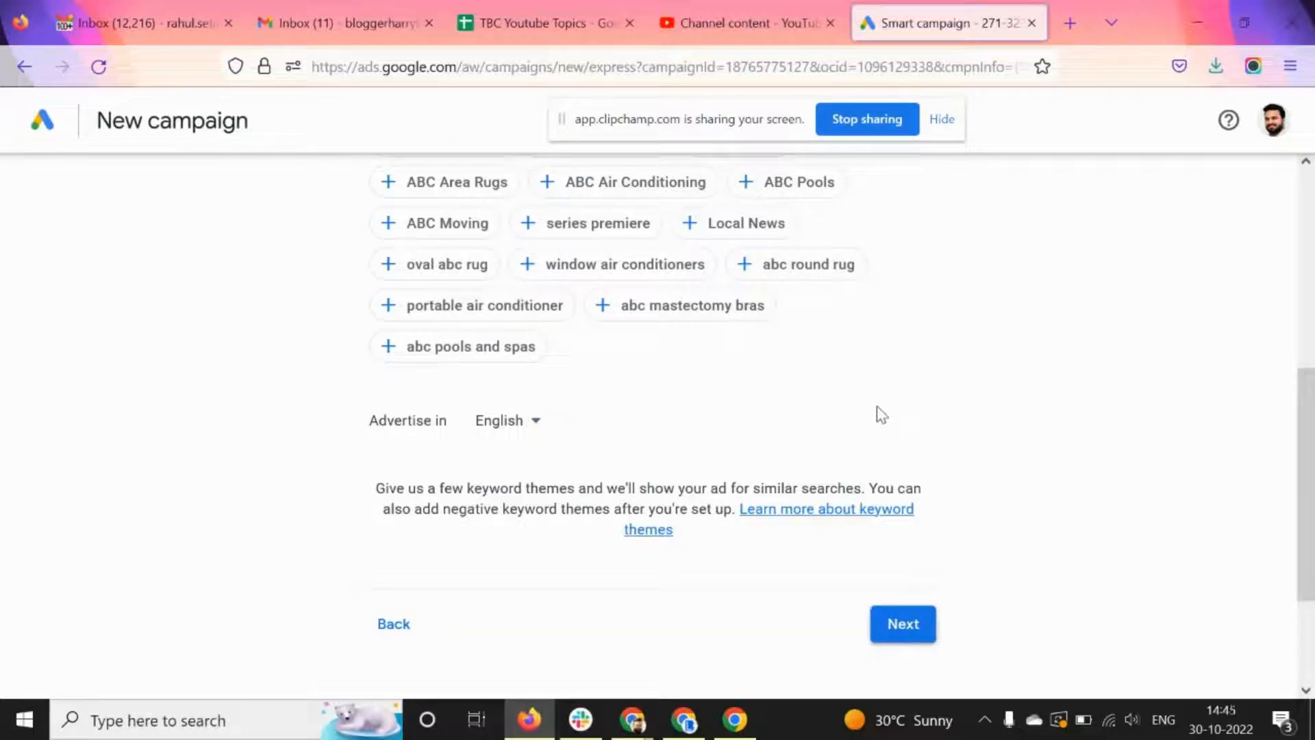
pyautogui.click(927, 625)
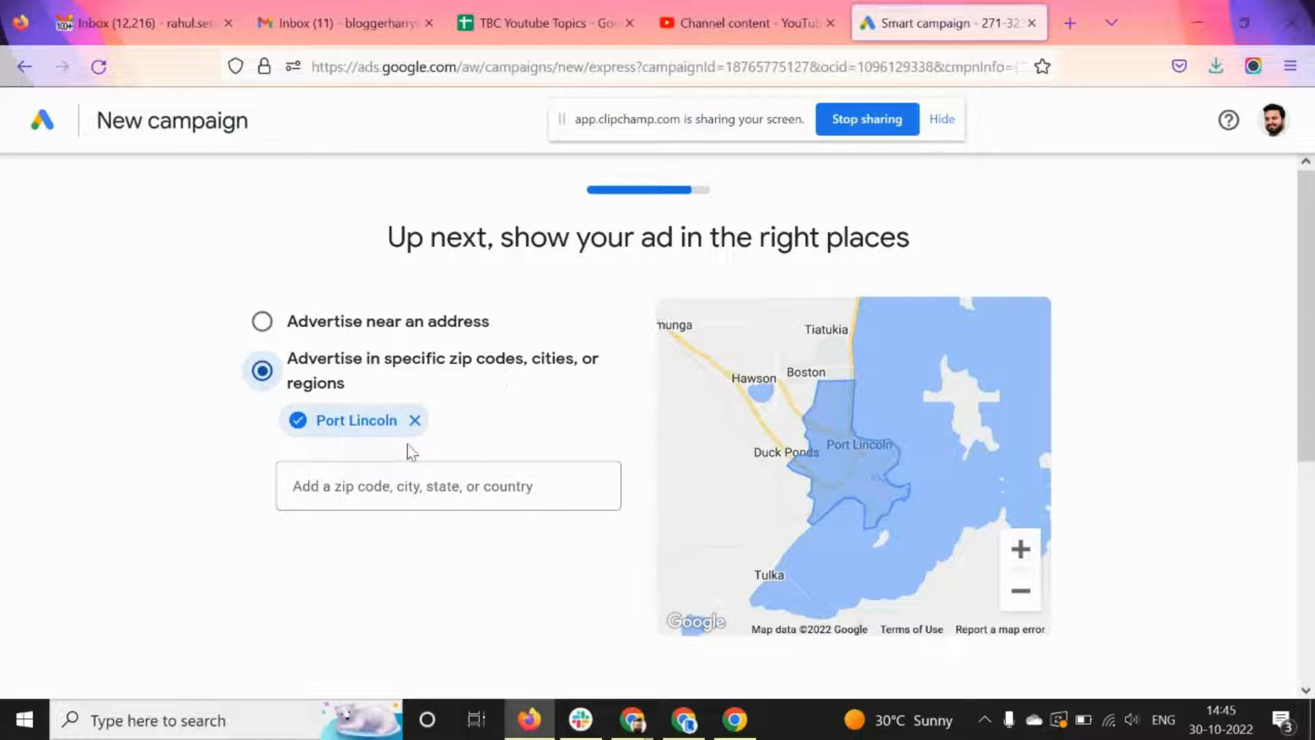
# - Replace the Port Lincoln target location with postal code 110004 and inspect the covered area on the map
pyautogui.click(404, 487)
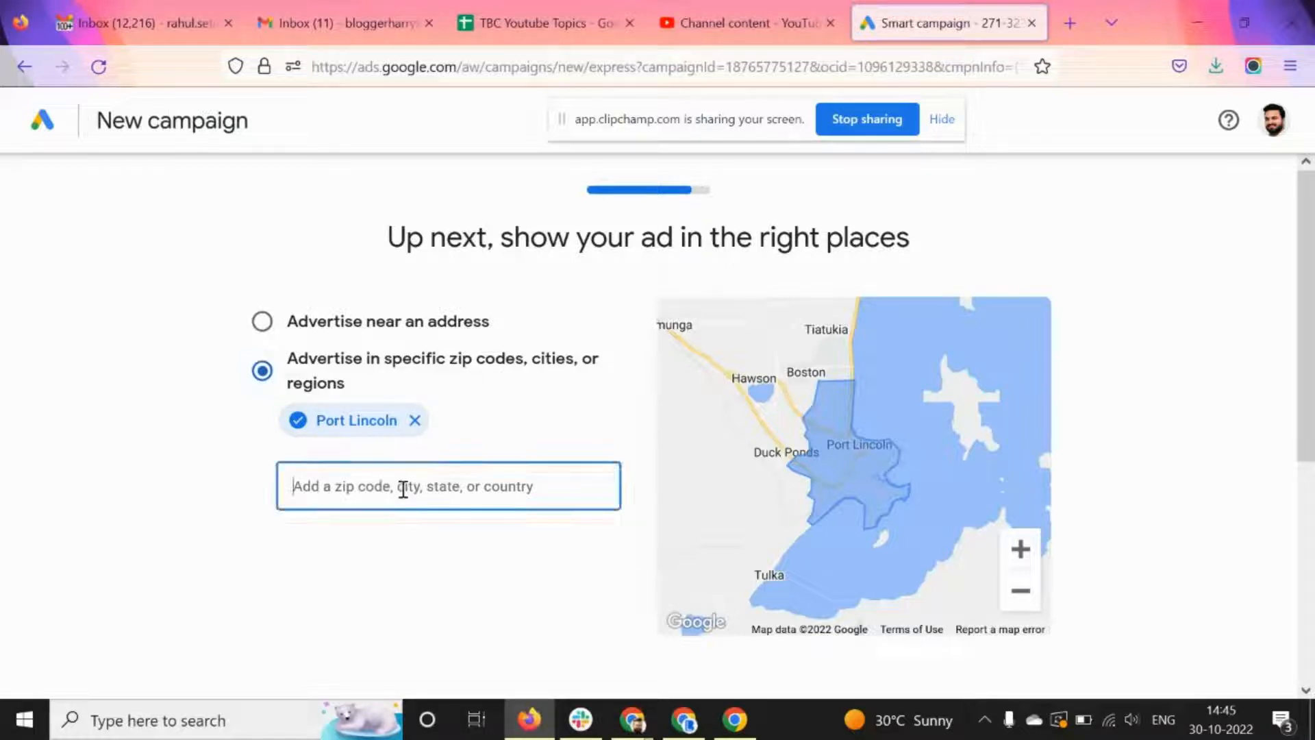
pyautogui.click(417, 423)
pyautogui.click(423, 454)
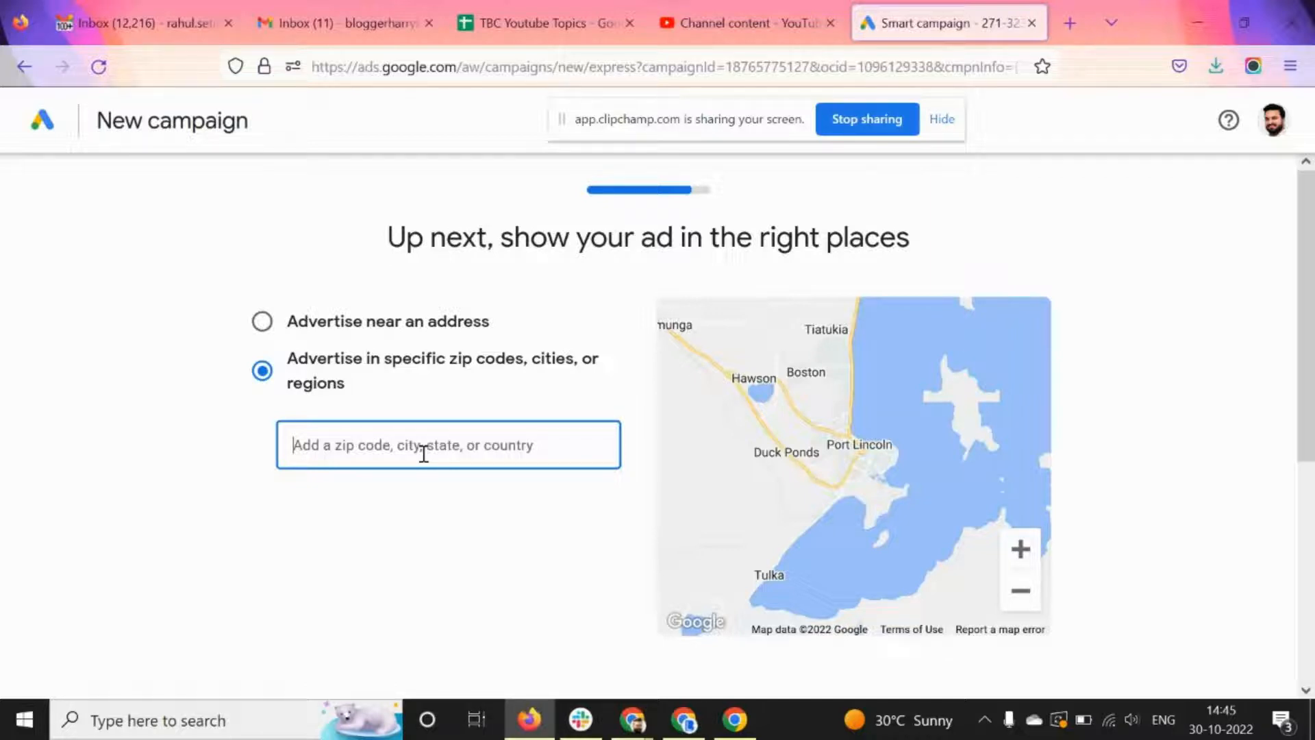
pyautogui.write('1100')
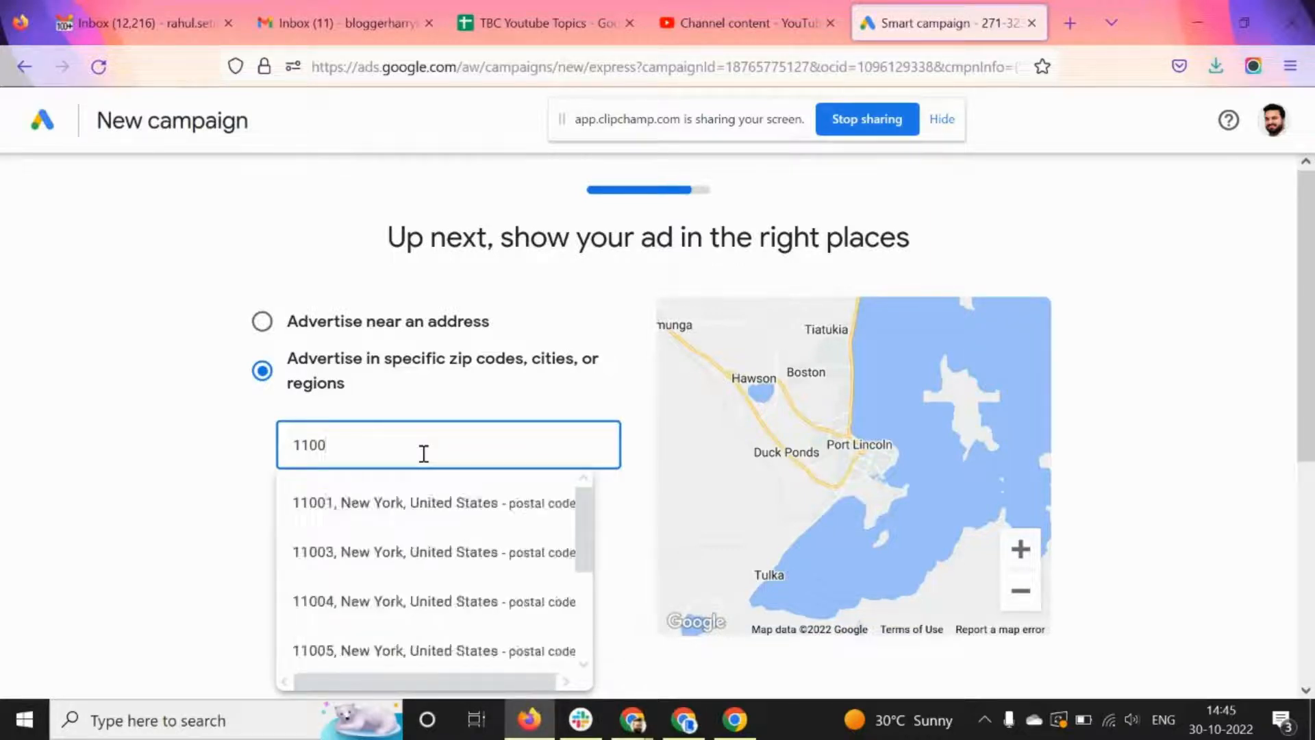
pyautogui.write('0')
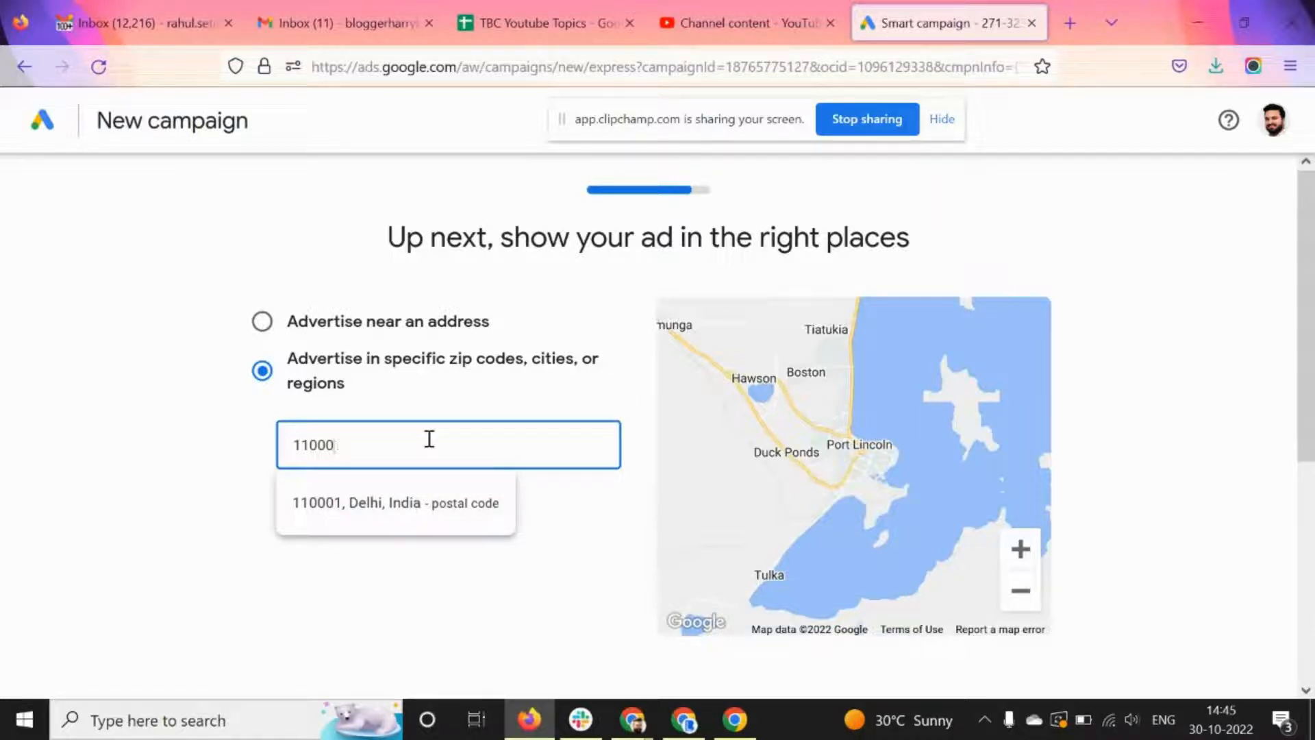
pyautogui.write('14')
pyautogui.click(403, 517)
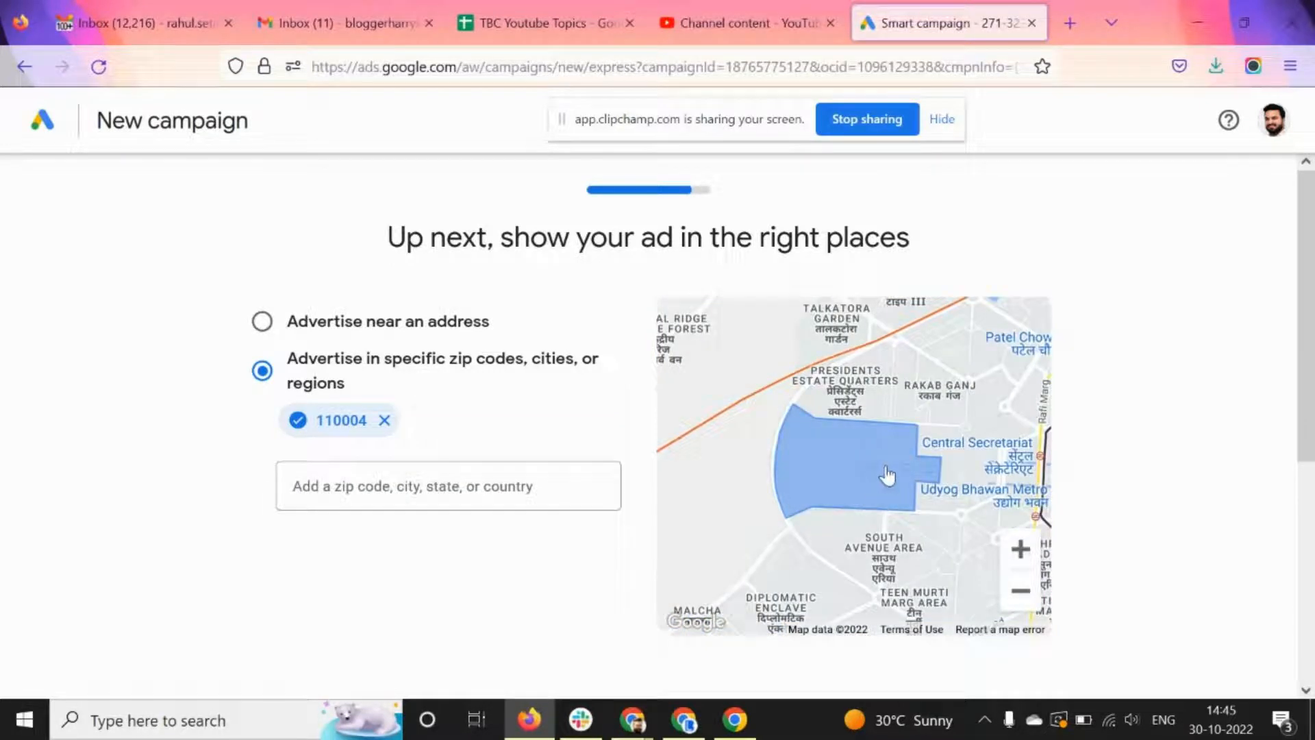
pyautogui.scroll(1, 887, 472)
pyautogui.click(1020, 556)
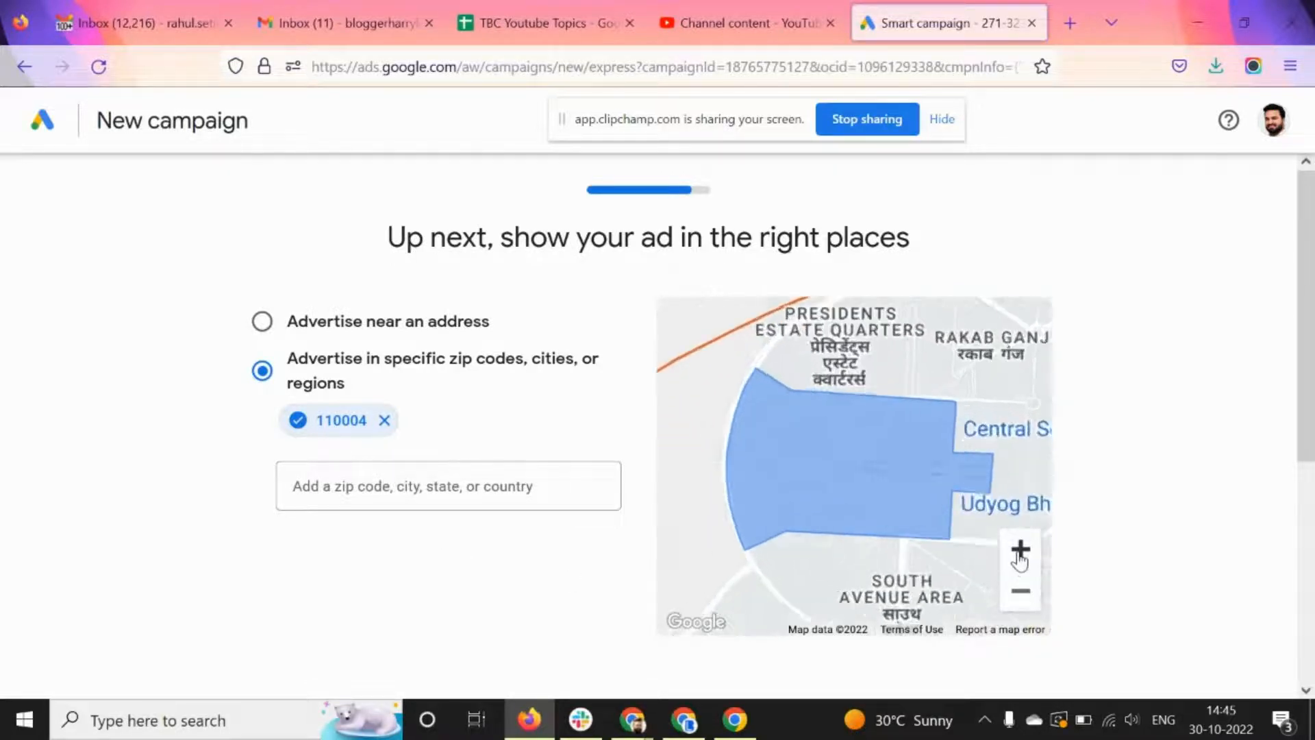
pyautogui.click(1020, 593)
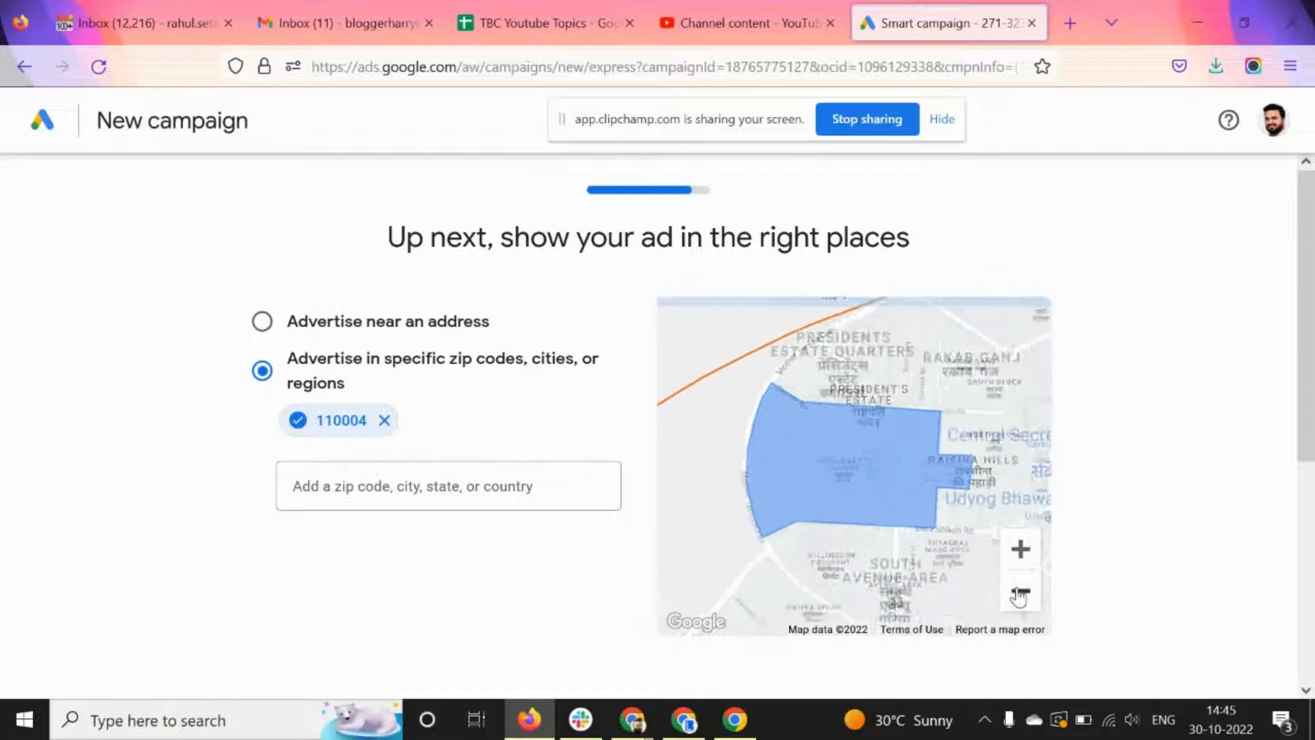
# - Advertise near the suggested Spencer Institute address with a 27 km radius, and continue to the budget settings
pyautogui.click(412, 335)
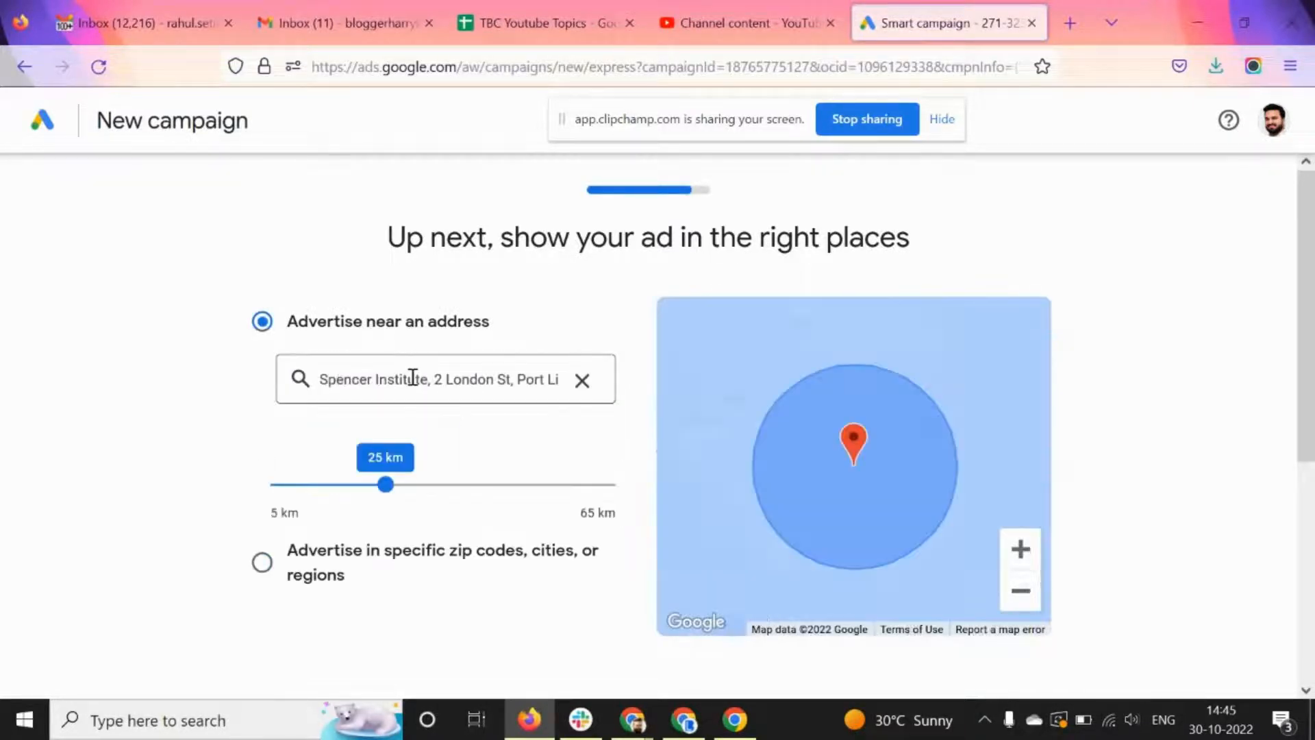
pyautogui.click(412, 378)
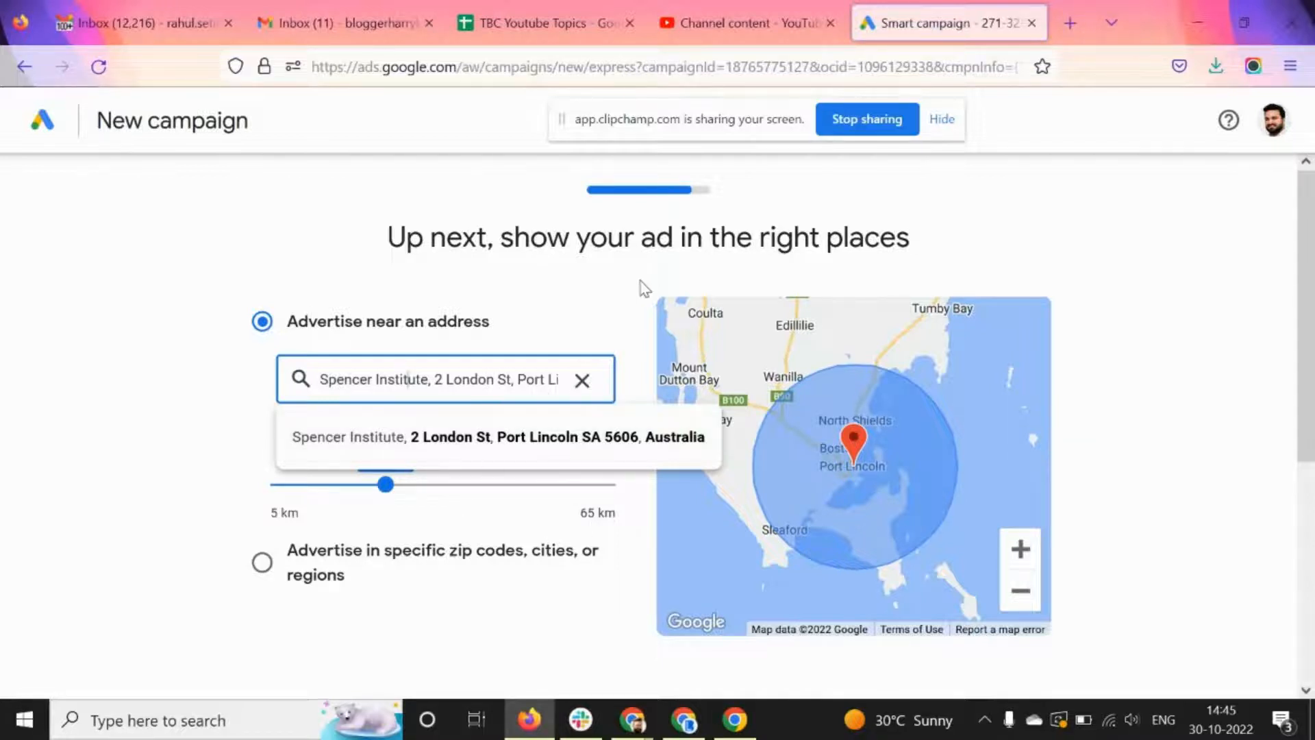
pyautogui.click(480, 437)
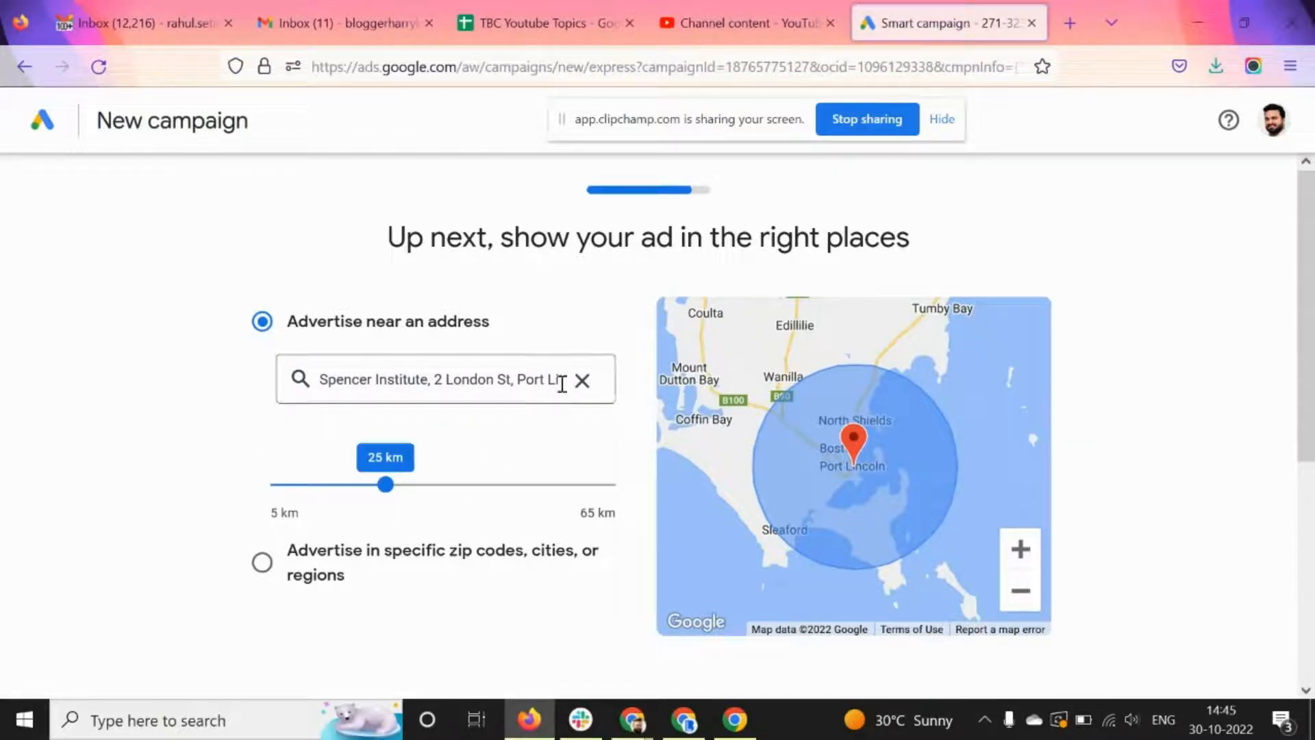
pyautogui.moveTo(384, 492)
pyautogui.mouseDown()
pyautogui.moveTo(332, 505)
pyautogui.moveTo(442, 503)
pyautogui.moveTo(397, 499)
pyautogui.mouseUp()
pyautogui.scroll(-2, 620, 332)
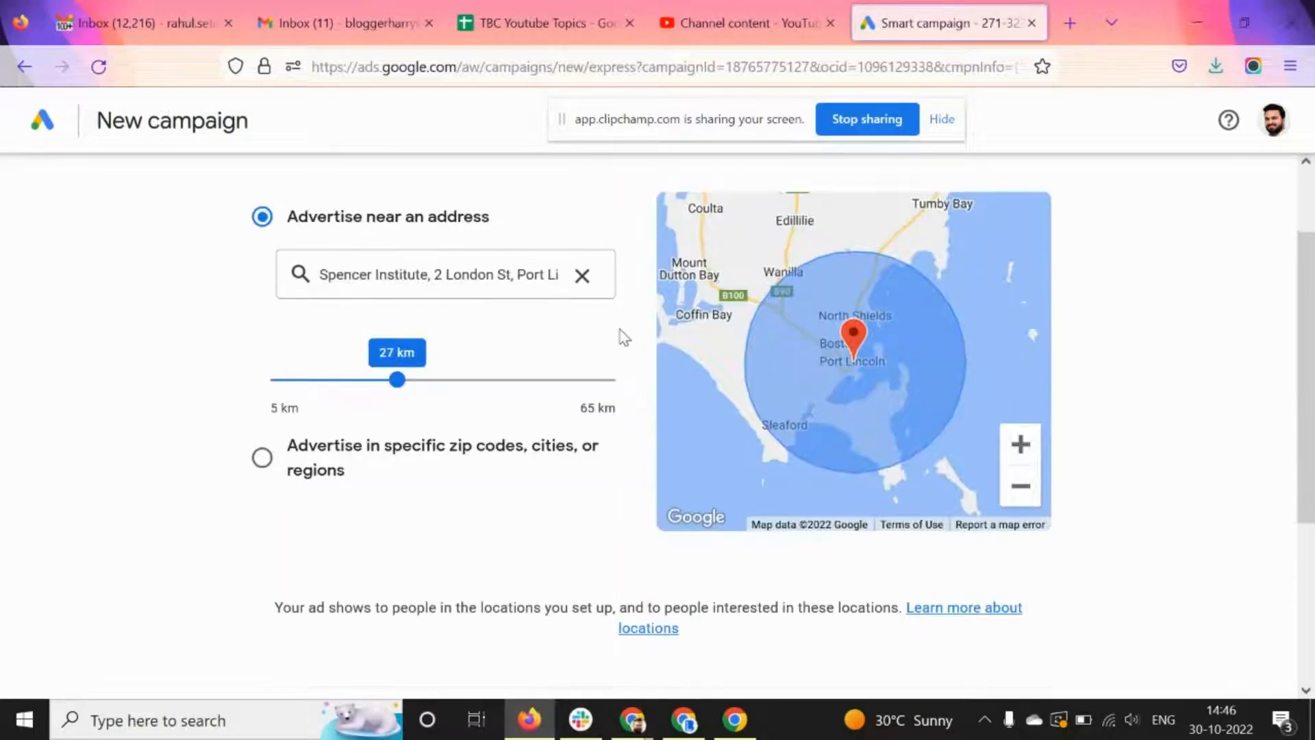
pyautogui.scroll(-4, 815, 537)
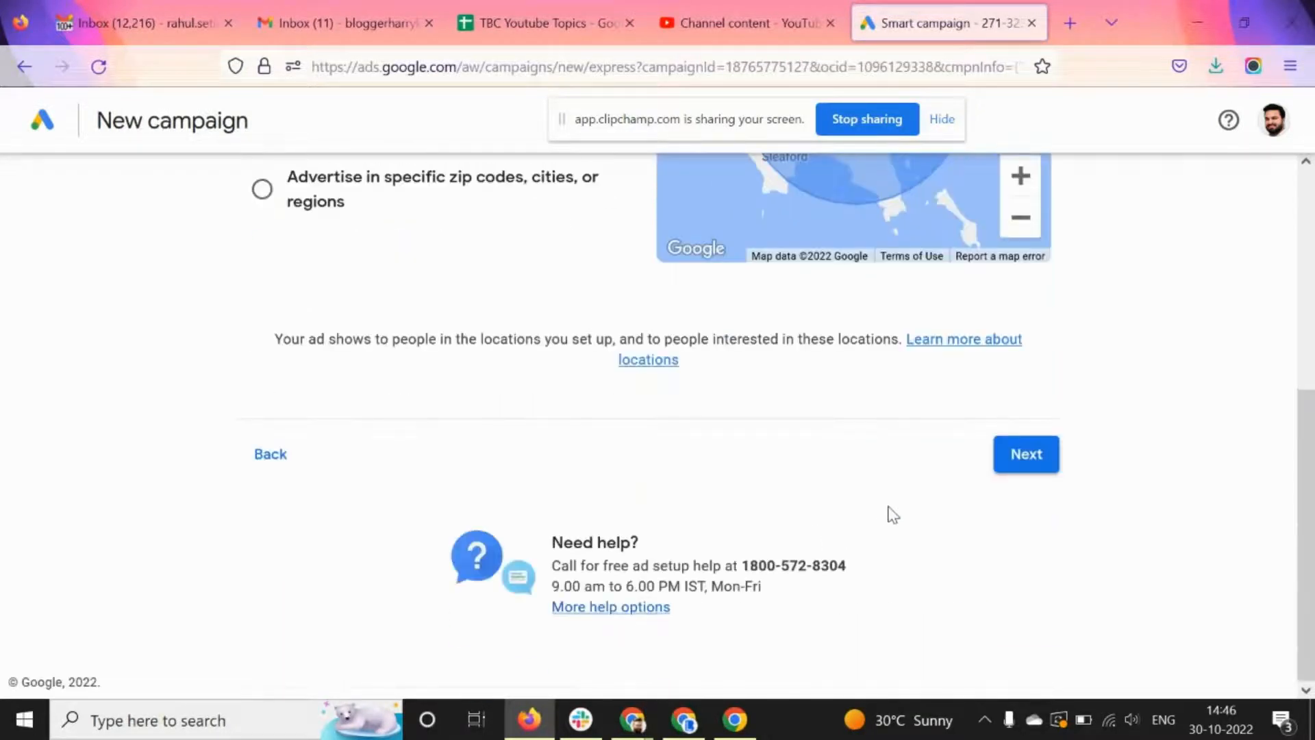
pyautogui.click(1029, 456)
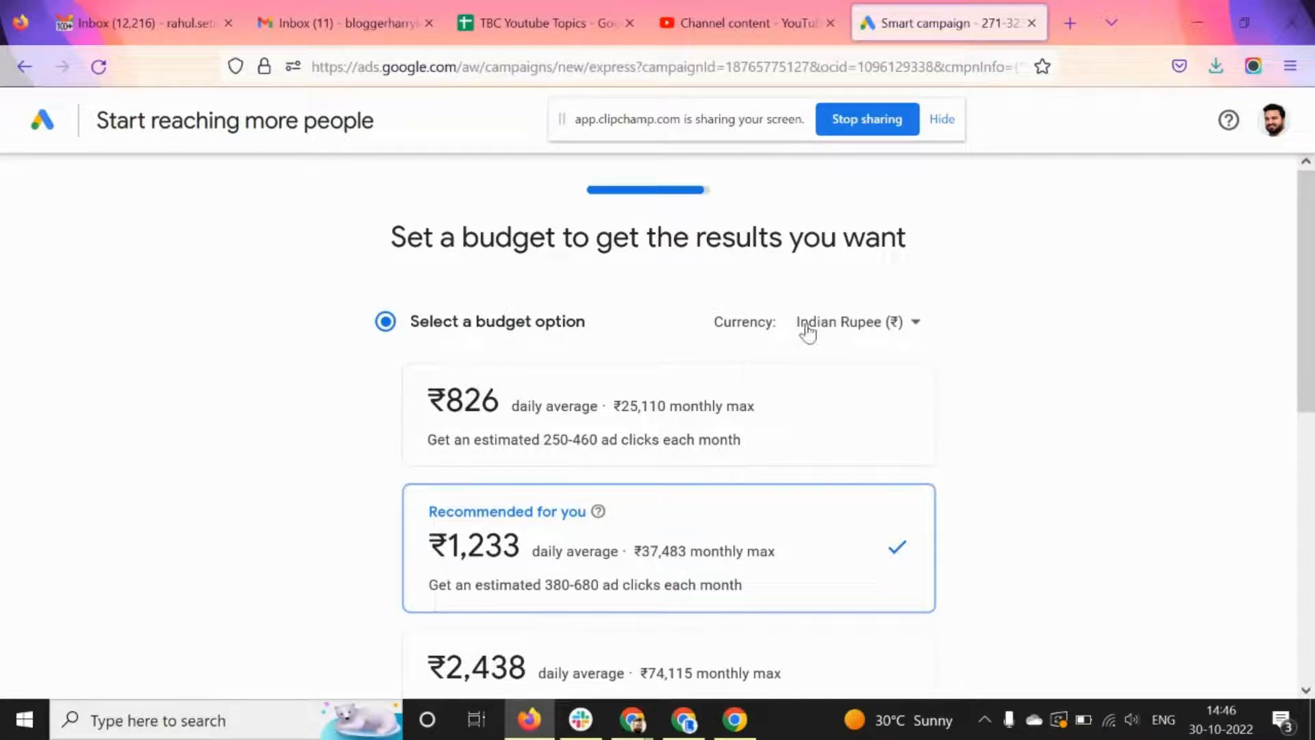
# - Change the campaign budget's currency to US Dollar ($)
pyautogui.click(852, 327)
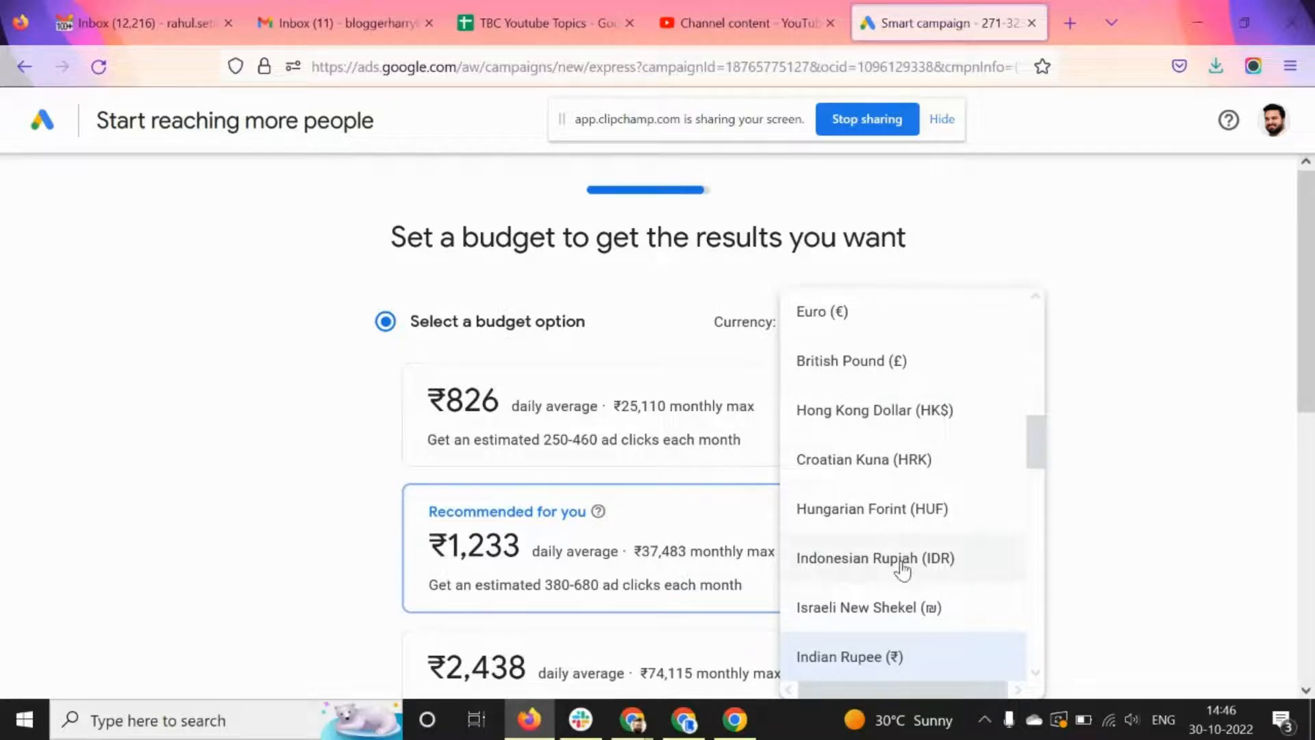
pyautogui.scroll(-10, 901, 569)
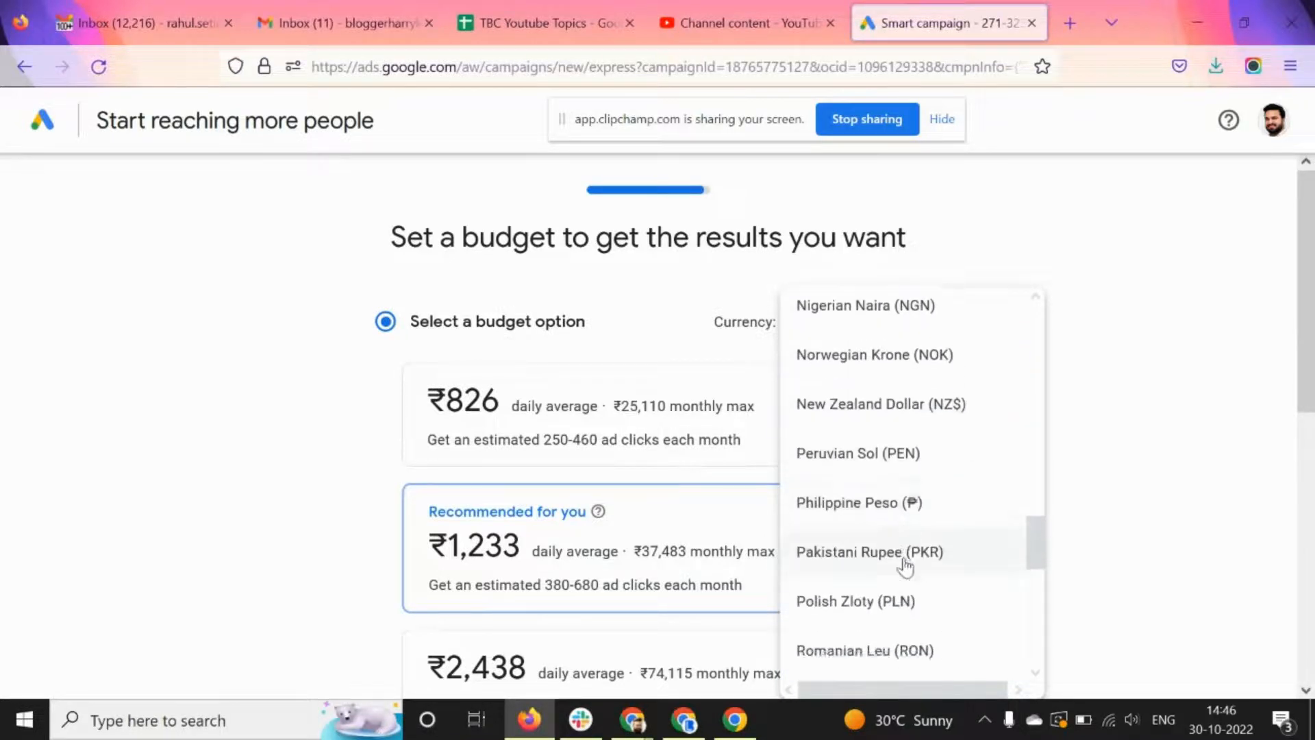
pyautogui.scroll(-7, 901, 562)
pyautogui.click(896, 543)
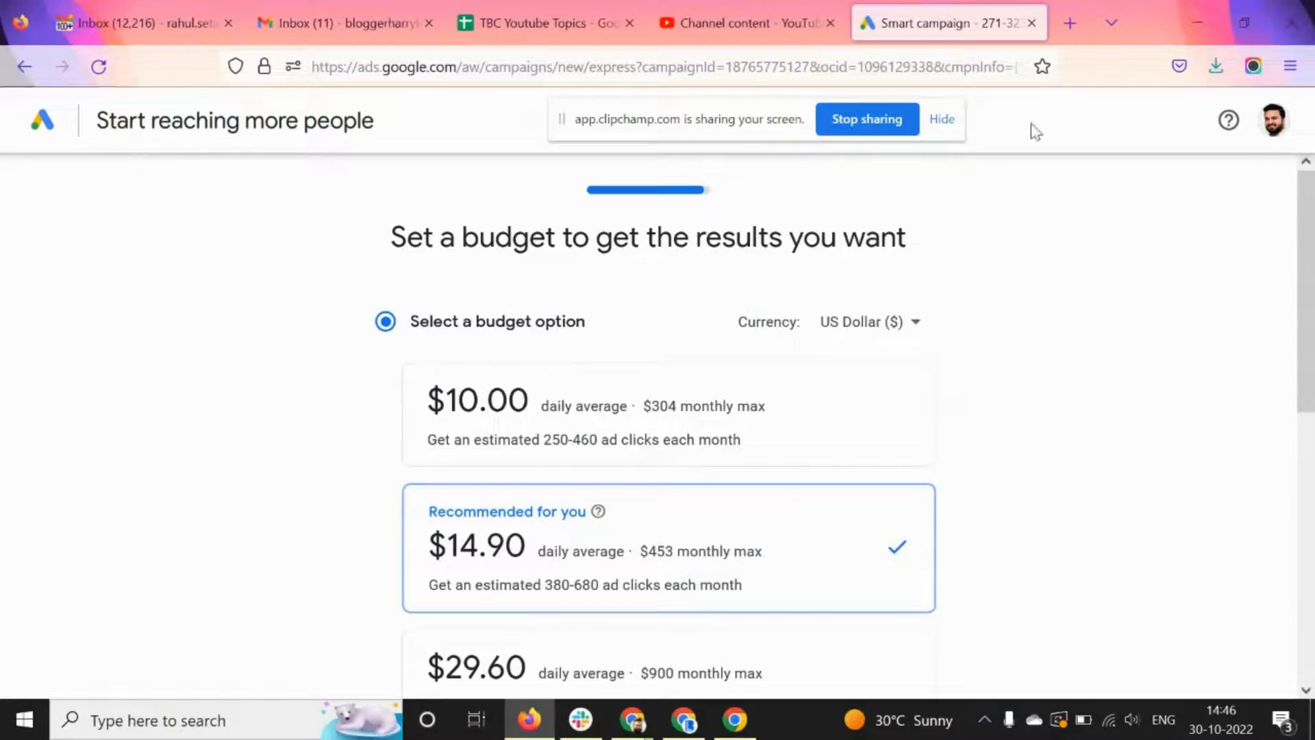
# - Review the suggested budget options, choose to enter your own budget, and set the daily average to $50
pyautogui.scroll(-3, 1089, 316)
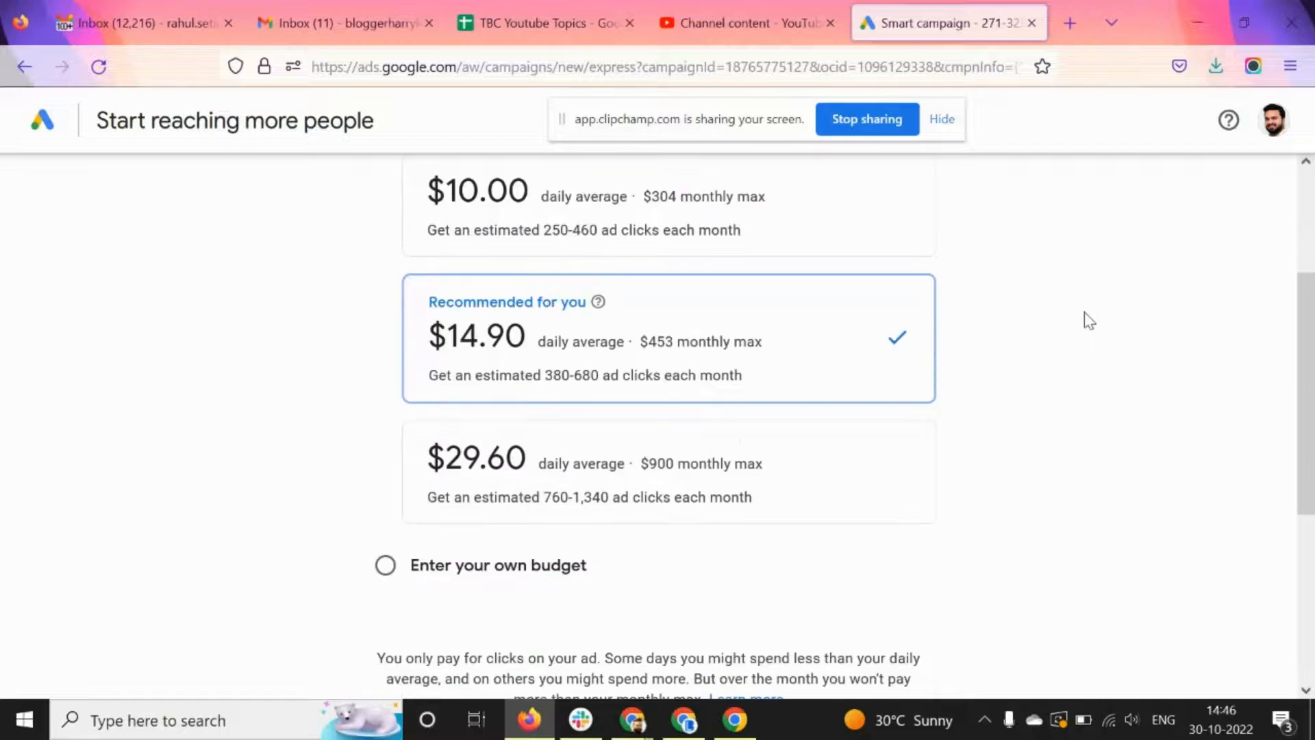
pyautogui.scroll(3, 1084, 317)
pyautogui.scroll(-3, 1084, 317)
pyautogui.scroll(3, 643, 483)
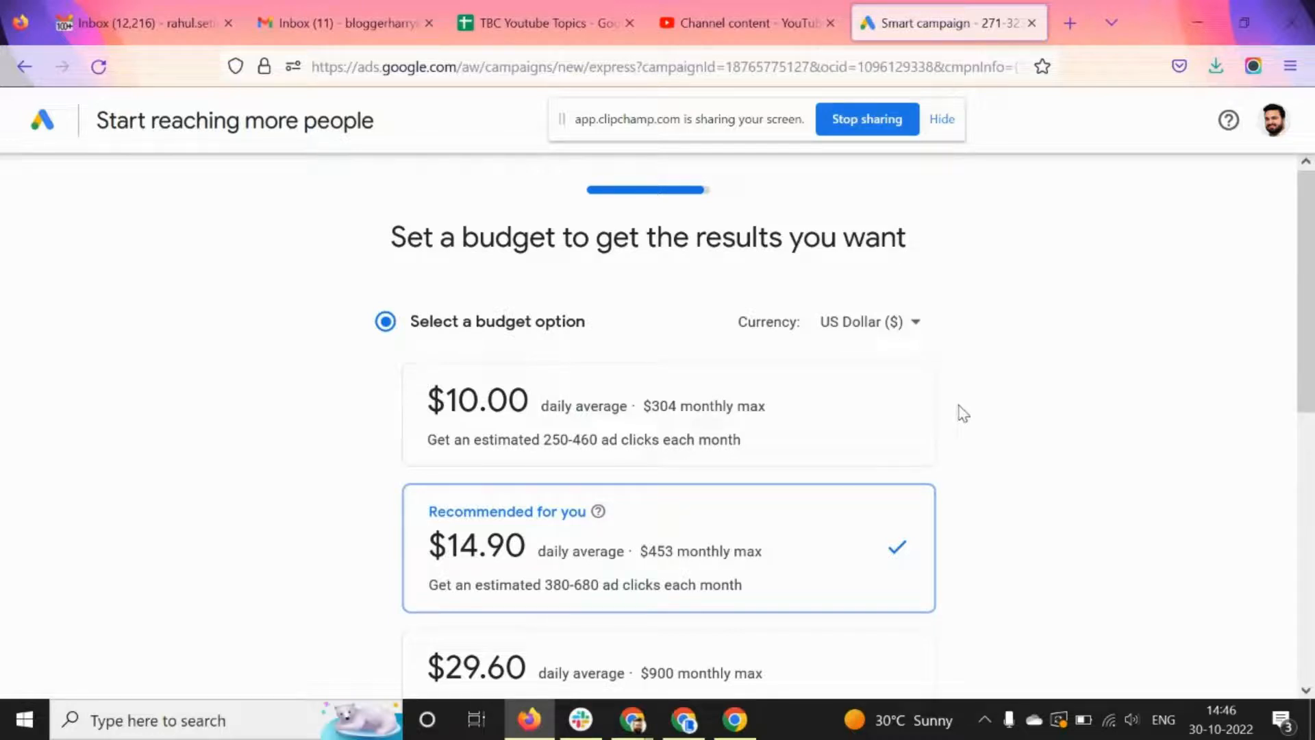
pyautogui.scroll(-3, 965, 405)
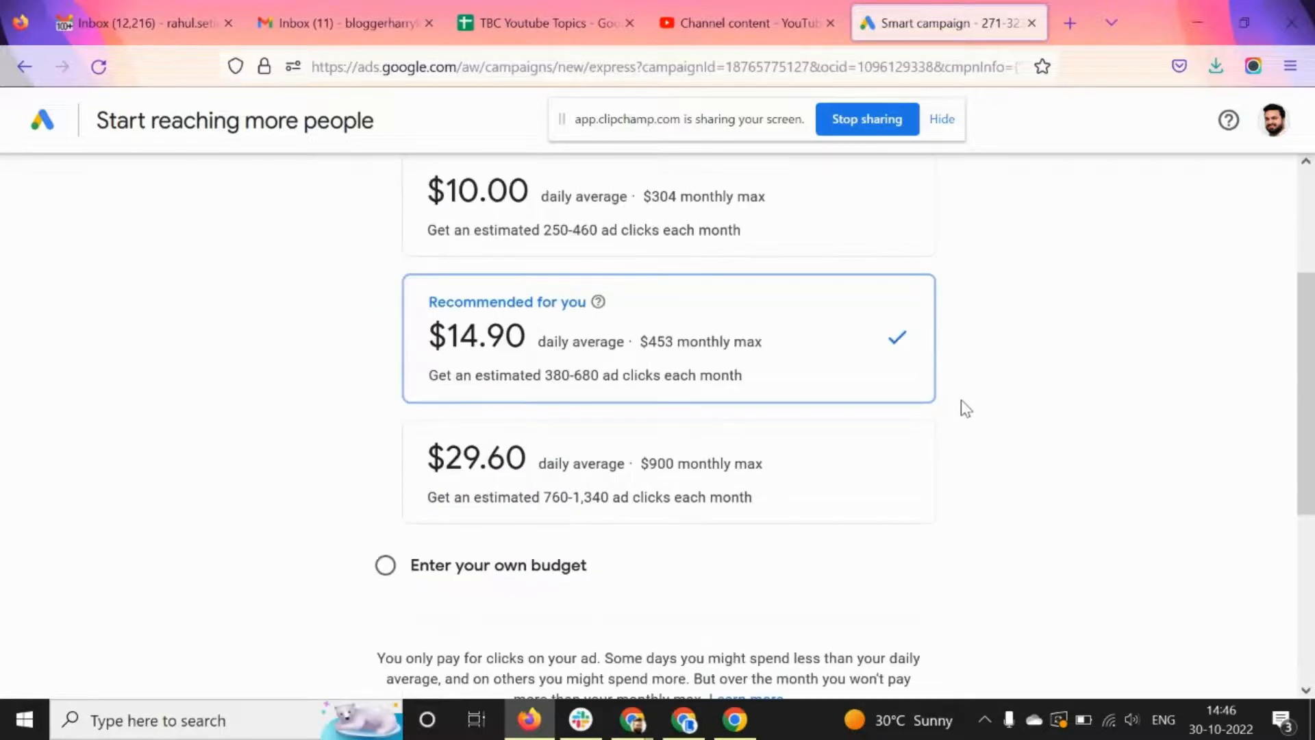
pyautogui.click(552, 574)
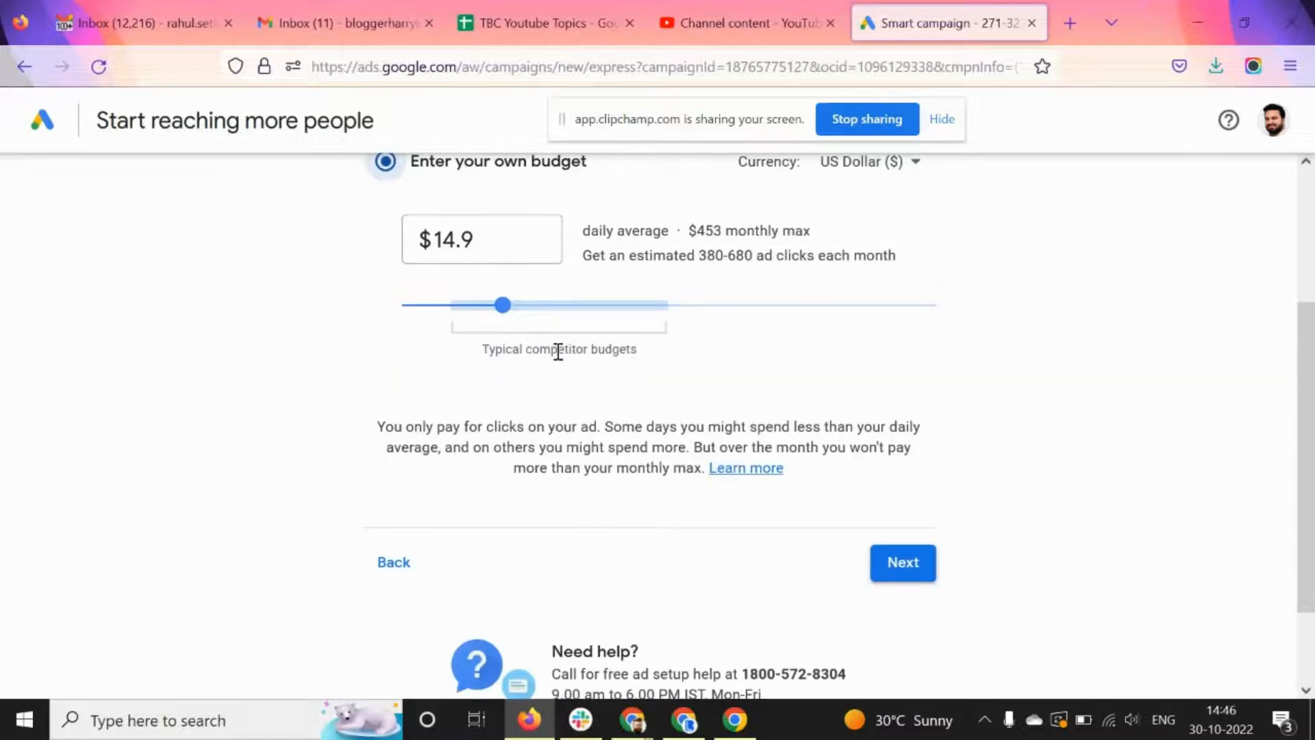
pyautogui.scroll(2, 558, 349)
pyautogui.moveTo(476, 344); pyautogui.dragTo(431, 365)
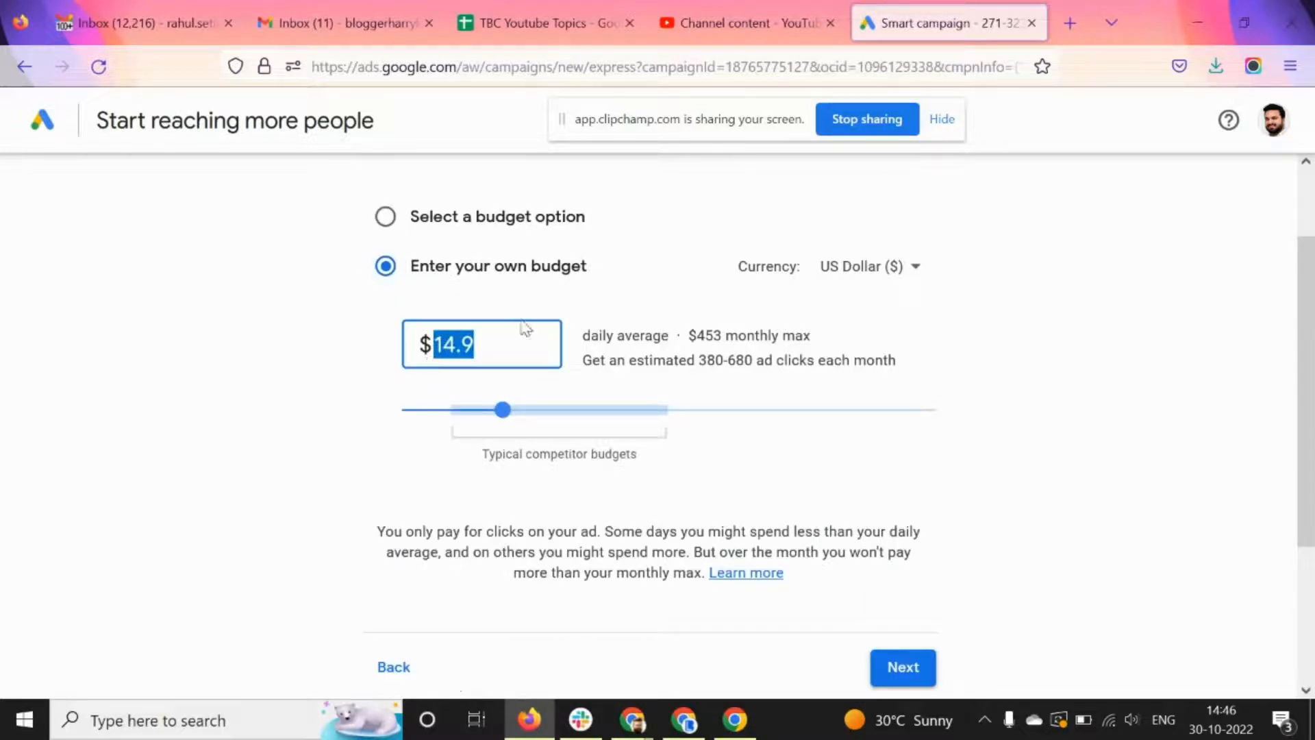
pyautogui.write('50')
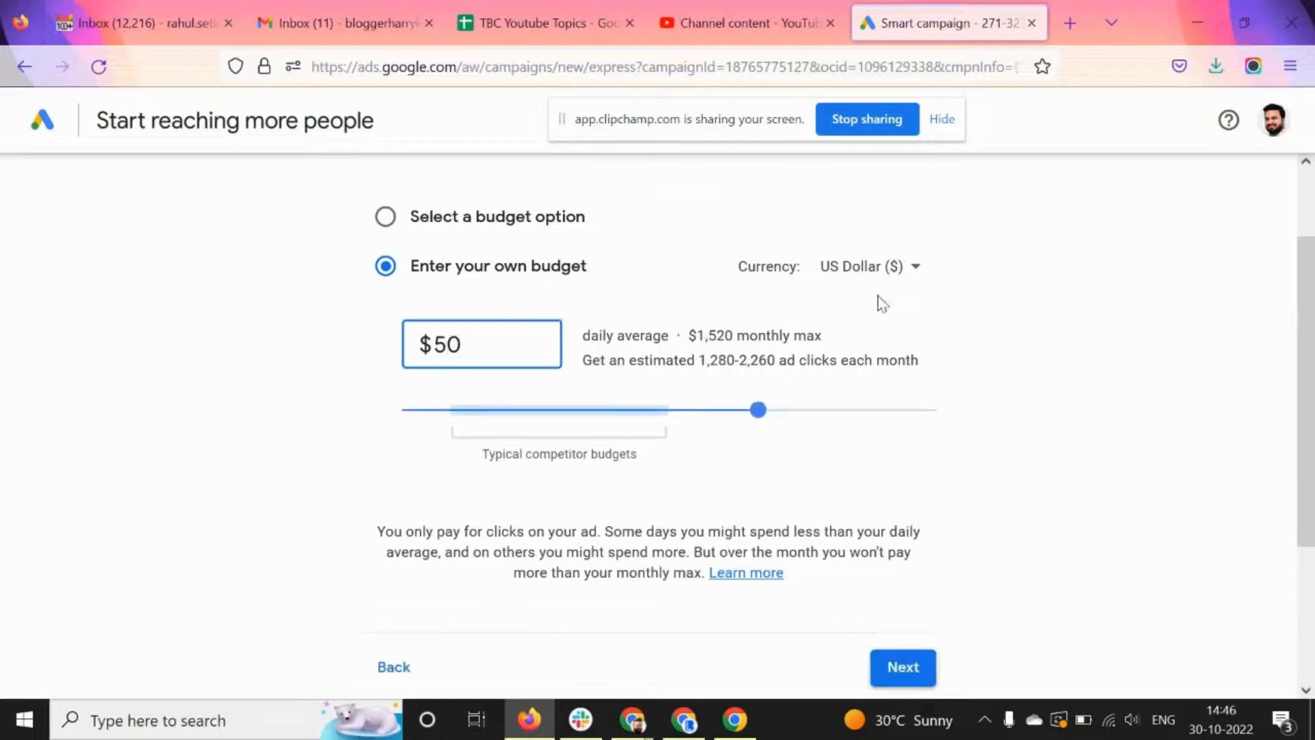
# - Lower the daily average budget to $26.7, within the typical competitor range, and continue to the campaign review
pyautogui.click(1061, 304)
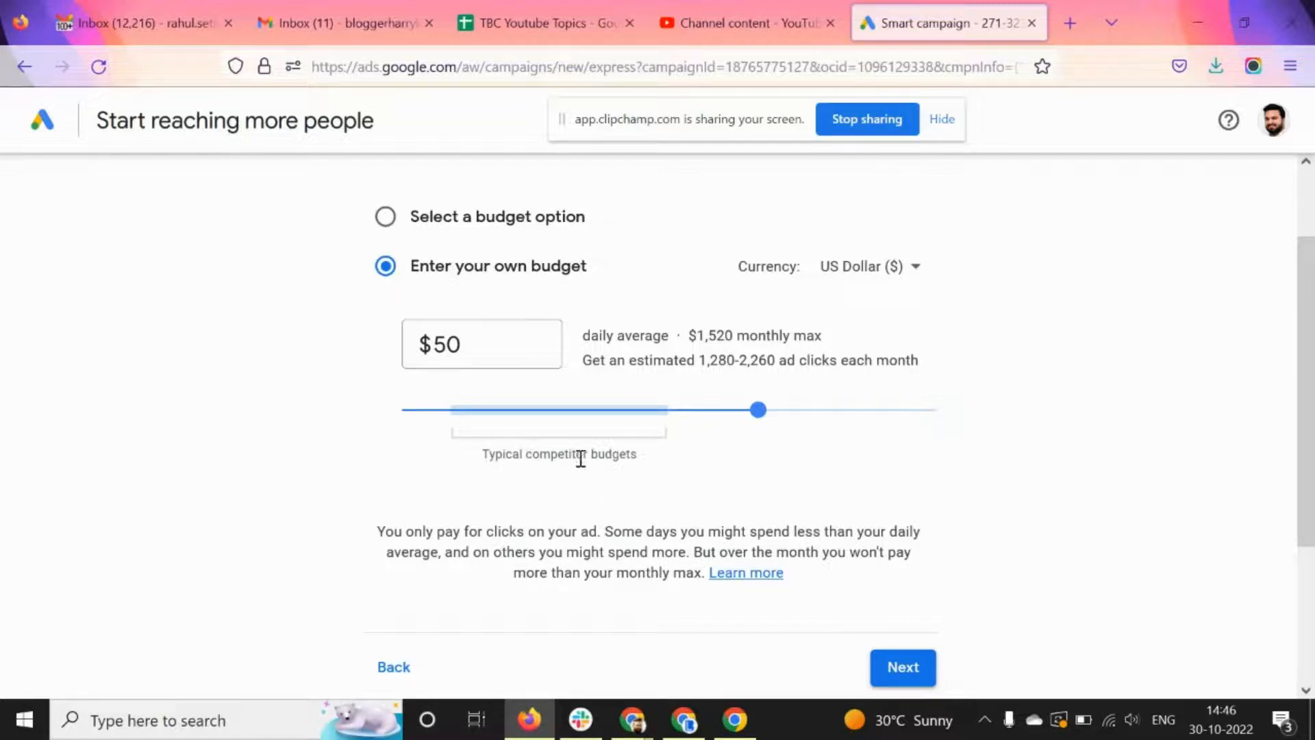
pyautogui.moveTo(757, 411); pyautogui.dragTo(589, 422)
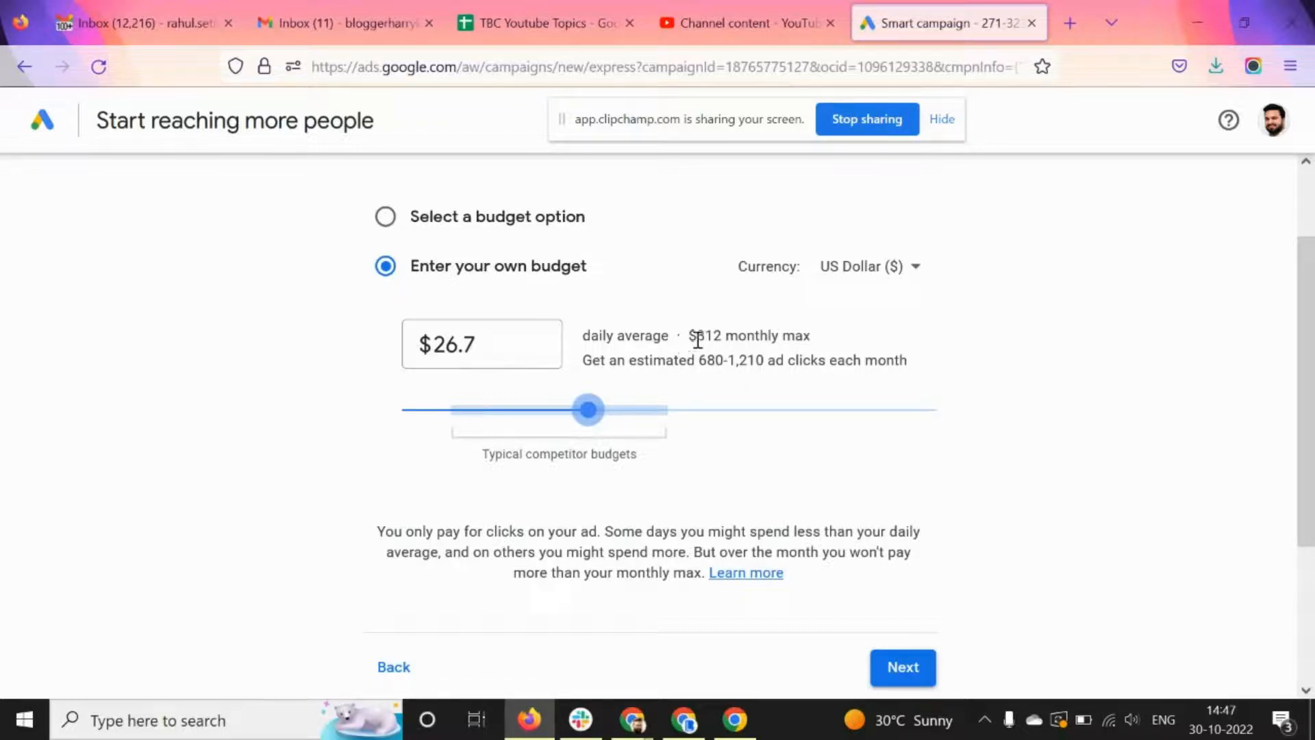
pyautogui.moveTo(689, 337); pyautogui.dragTo(722, 337)
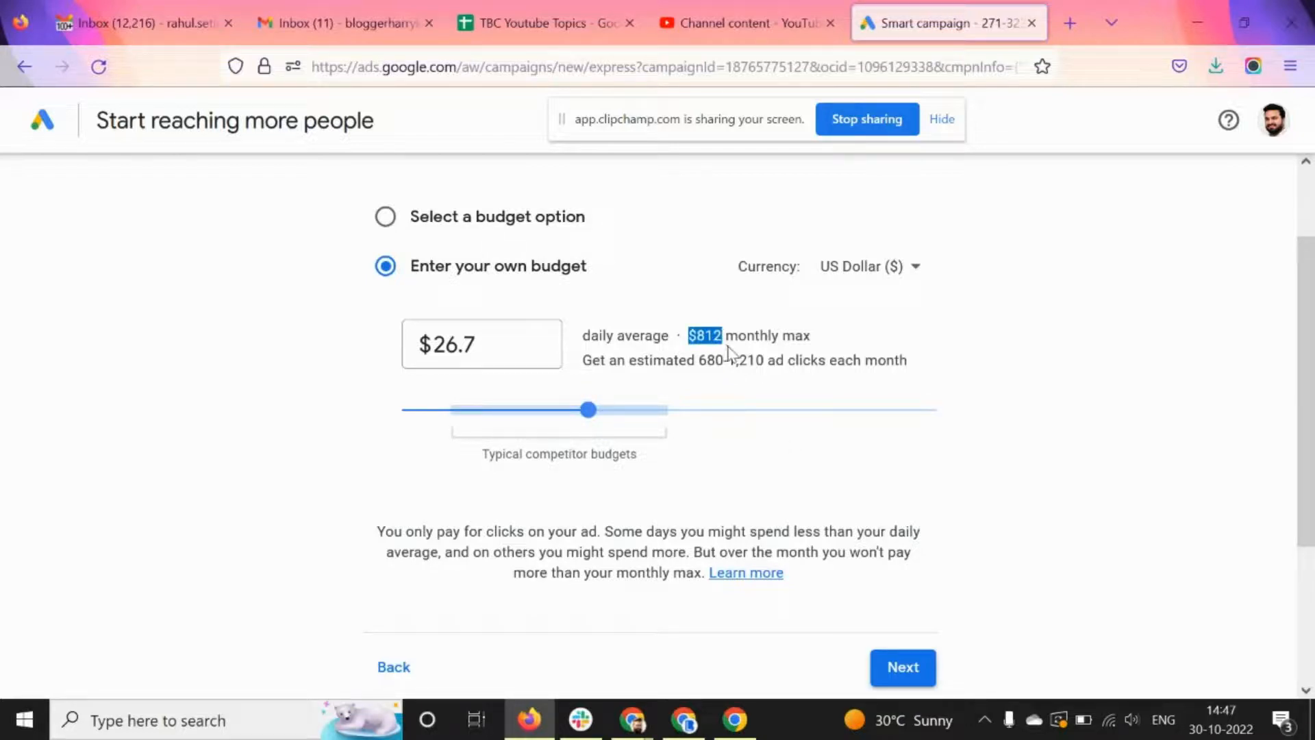
pyautogui.scroll(-2, 1079, 416)
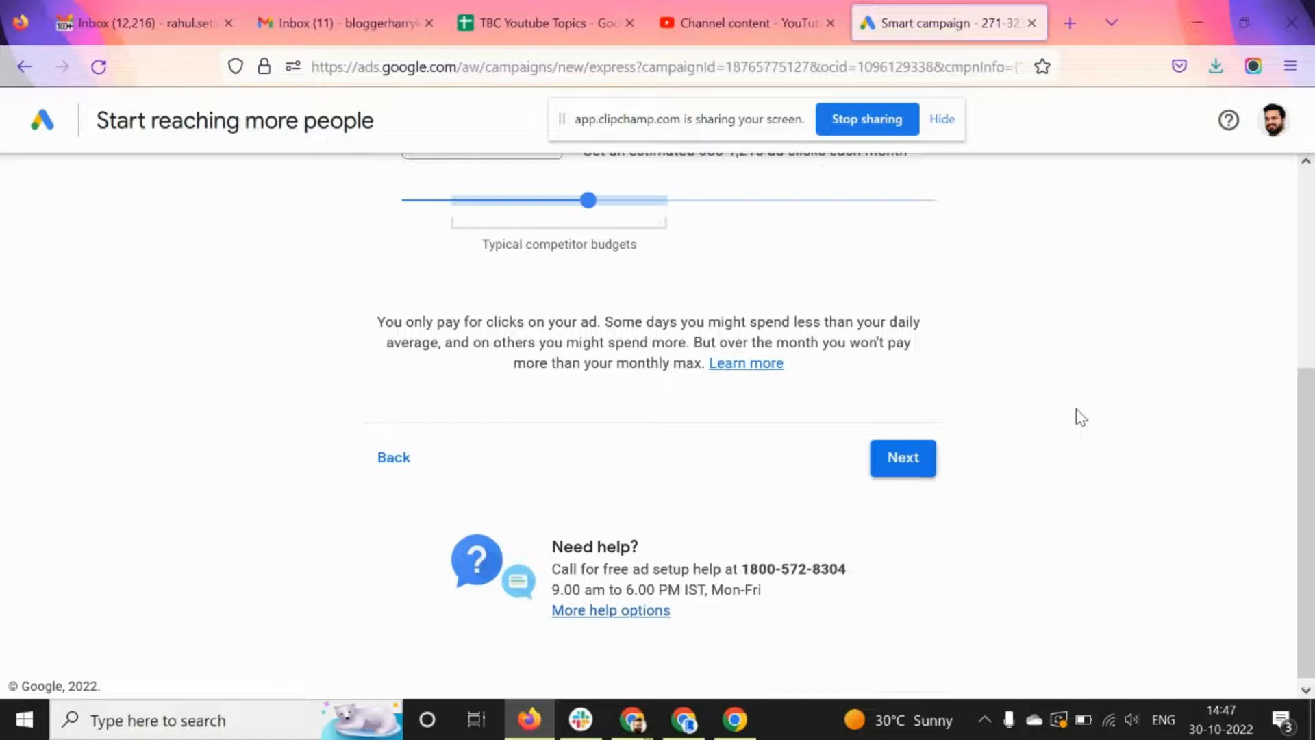
pyautogui.click(921, 455)
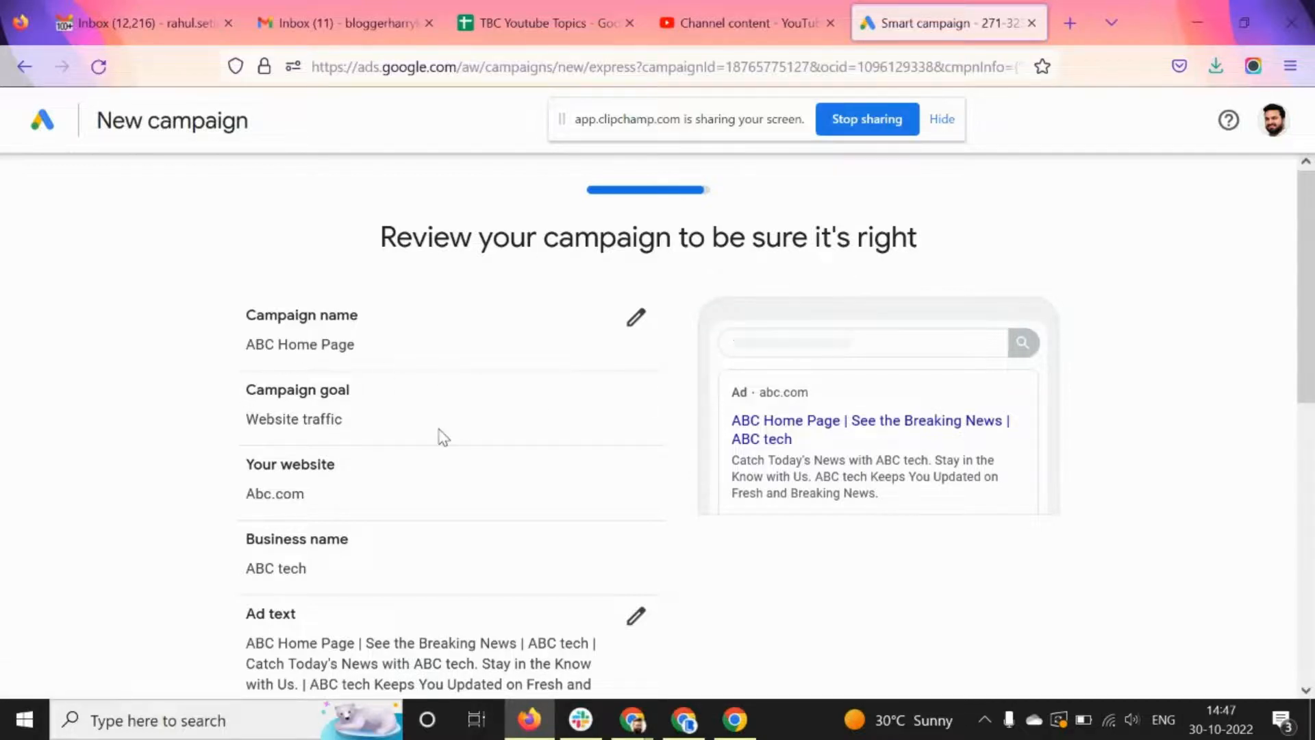
# - Review the campaign's goal, website, ad text, locations, keyword themes and budget, and continue to the payment info
pyautogui.scroll(-3, 442, 431)
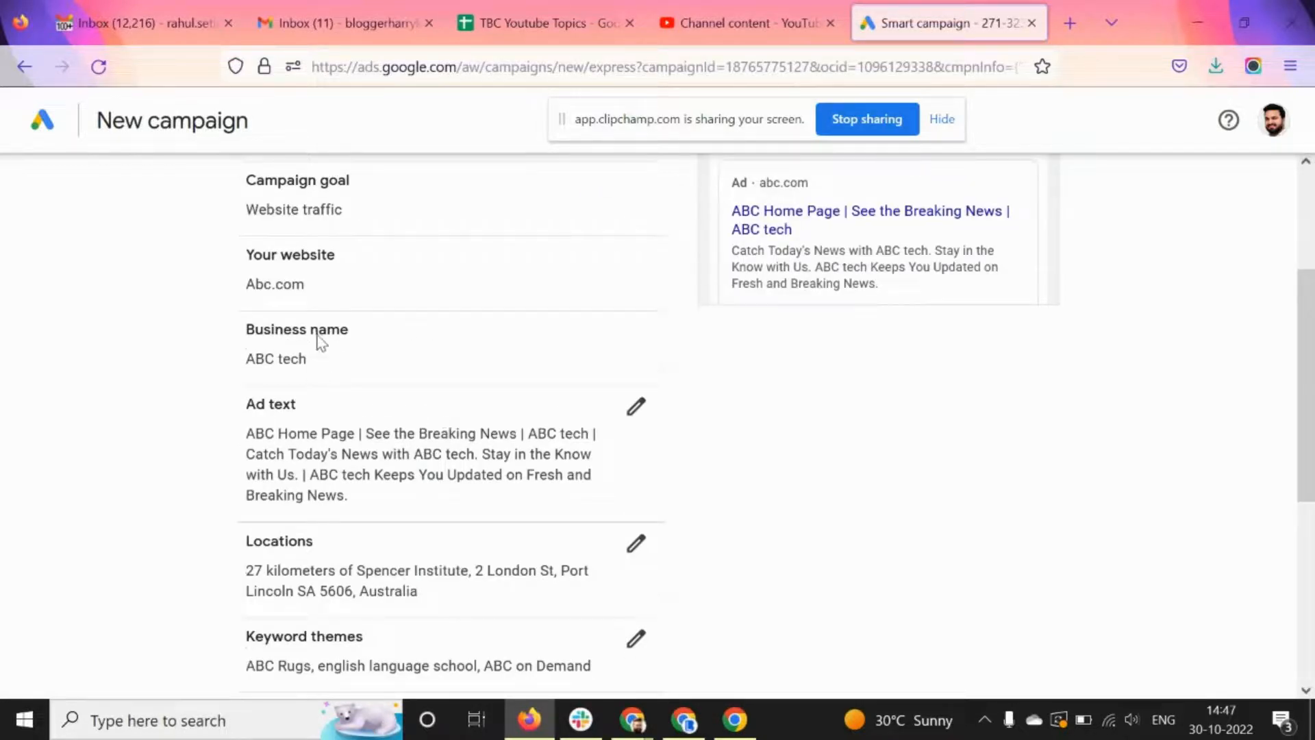
pyautogui.scroll(-2, 339, 322)
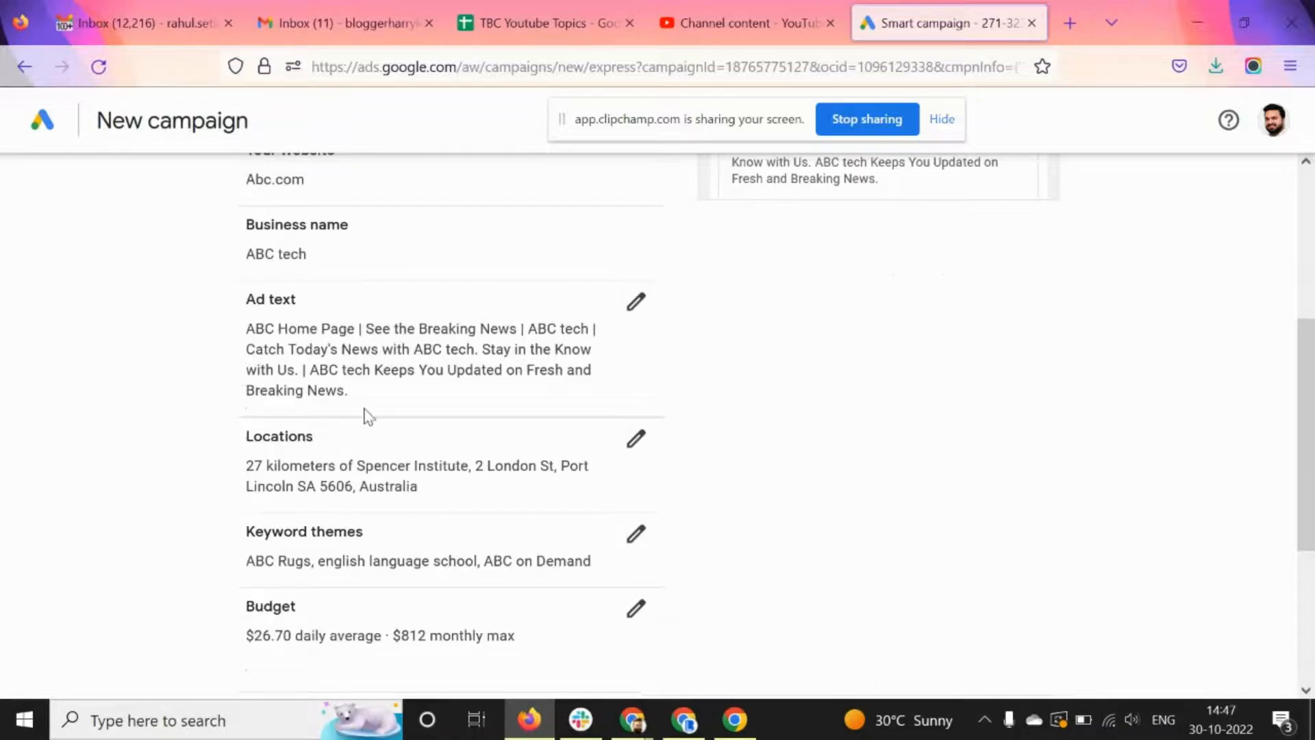
pyautogui.scroll(-2, 377, 413)
pyautogui.scroll(-2, 381, 415)
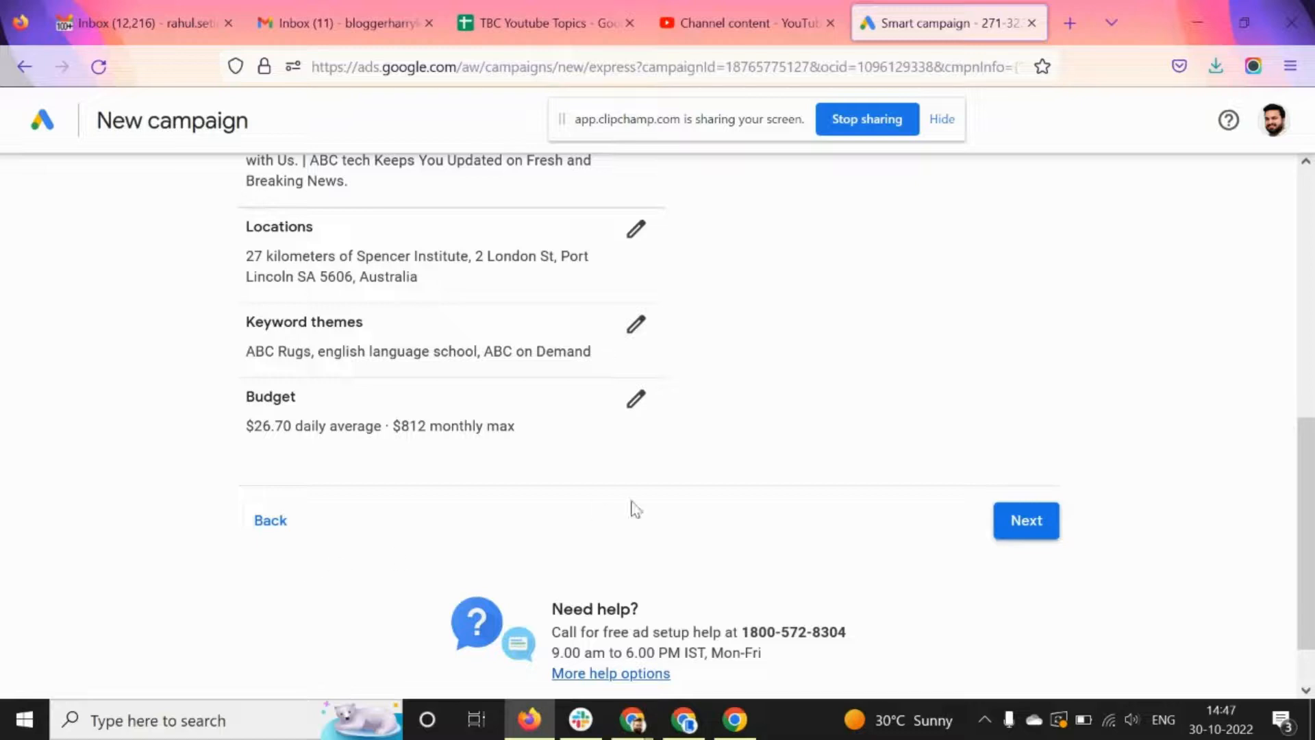
pyautogui.scroll(2, 840, 400)
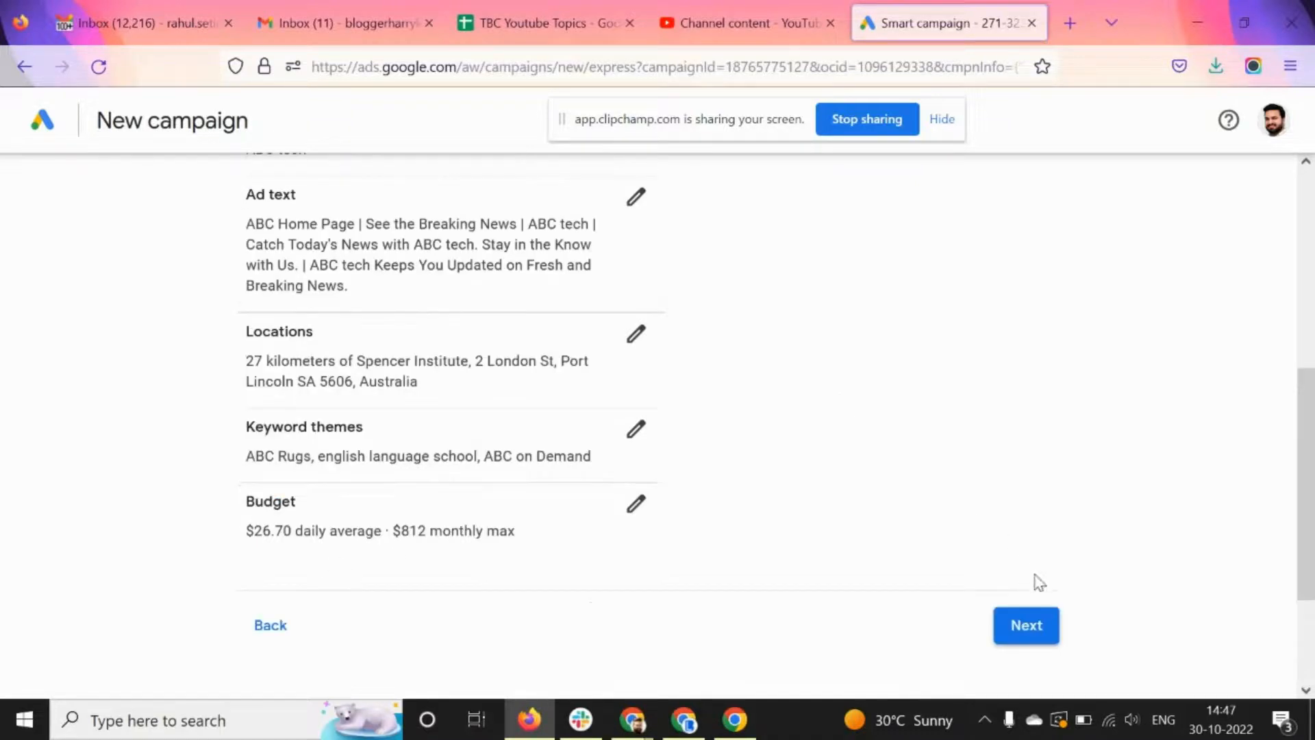
pyautogui.click(1048, 625)
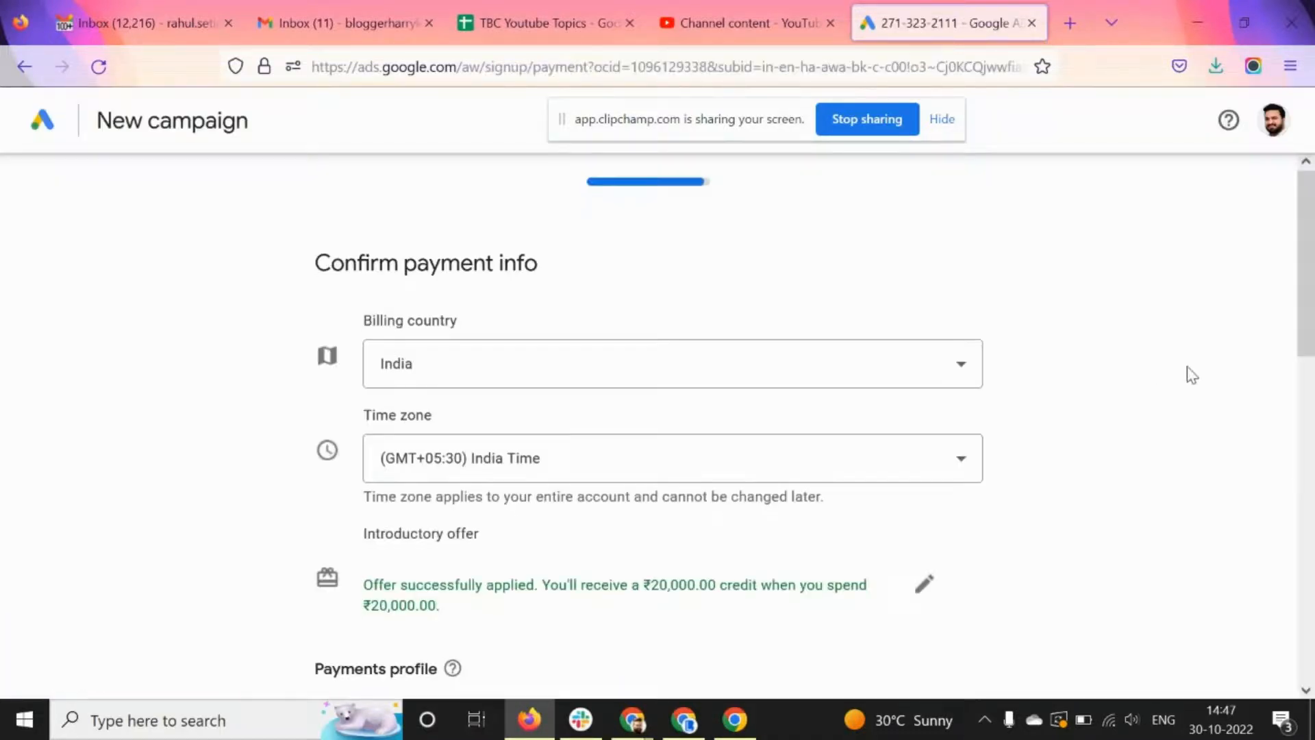
# - Look through the billing country choices, keep India, and read the introductory offer's credit terms
pyautogui.click(565, 379)
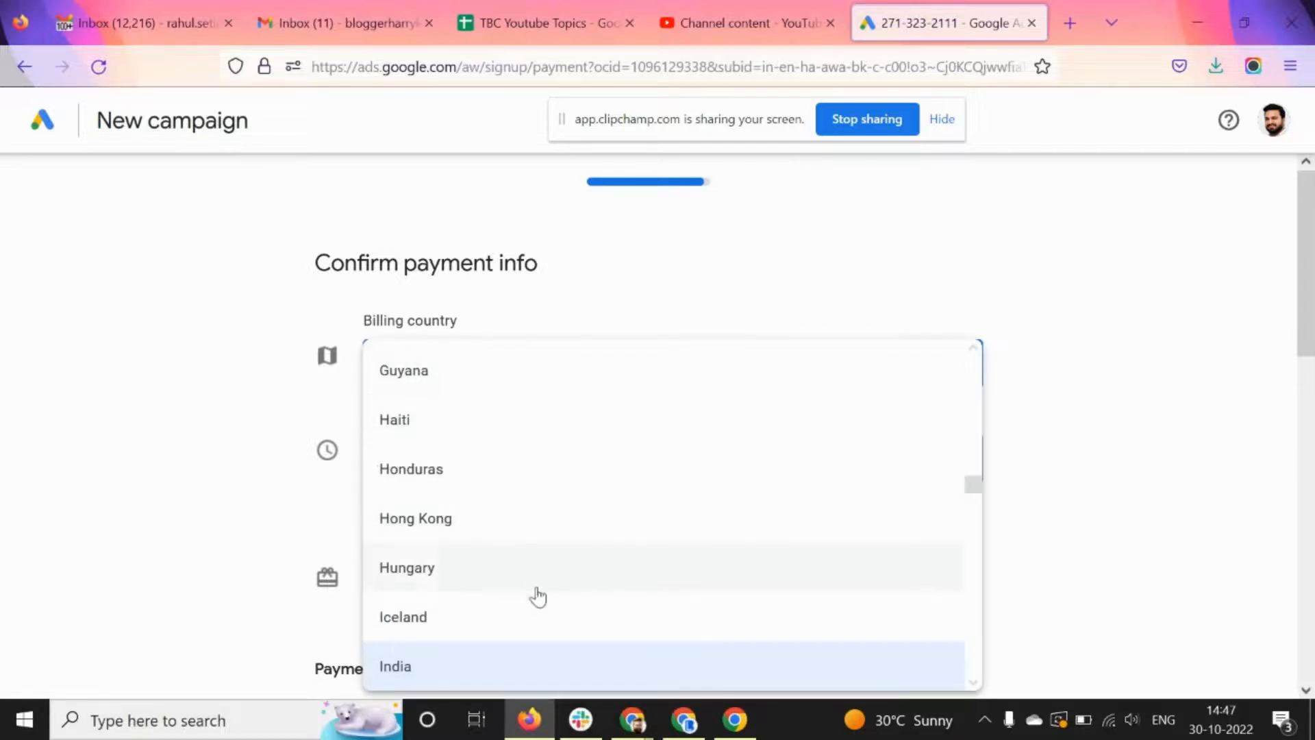
pyautogui.click(1160, 389)
pyautogui.scroll(-1, 1159, 387)
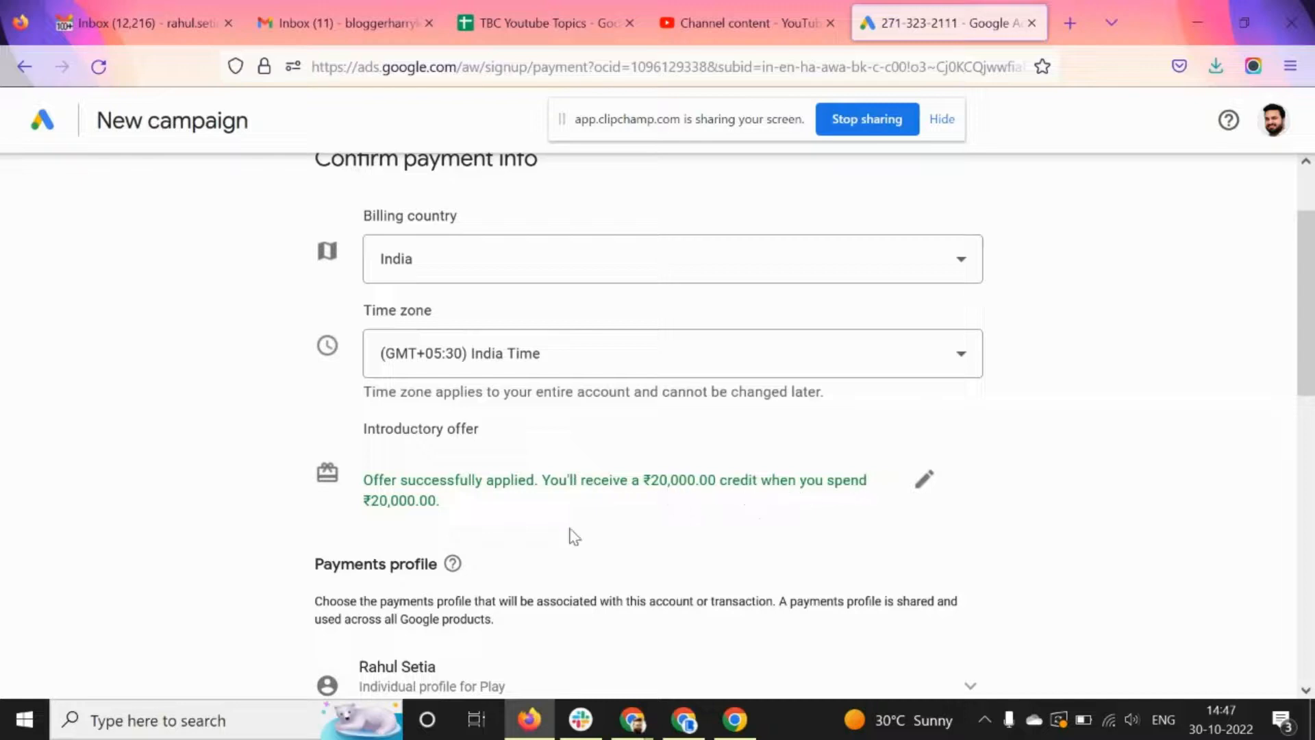
pyautogui.moveTo(370, 502)
pyautogui.mouseDown()
pyautogui.moveTo(452, 509)
pyautogui.moveTo(367, 502)
pyautogui.moveTo(367, 433)
pyautogui.moveTo(368, 488)
pyautogui.mouseUp()
pyautogui.click(770, 459)
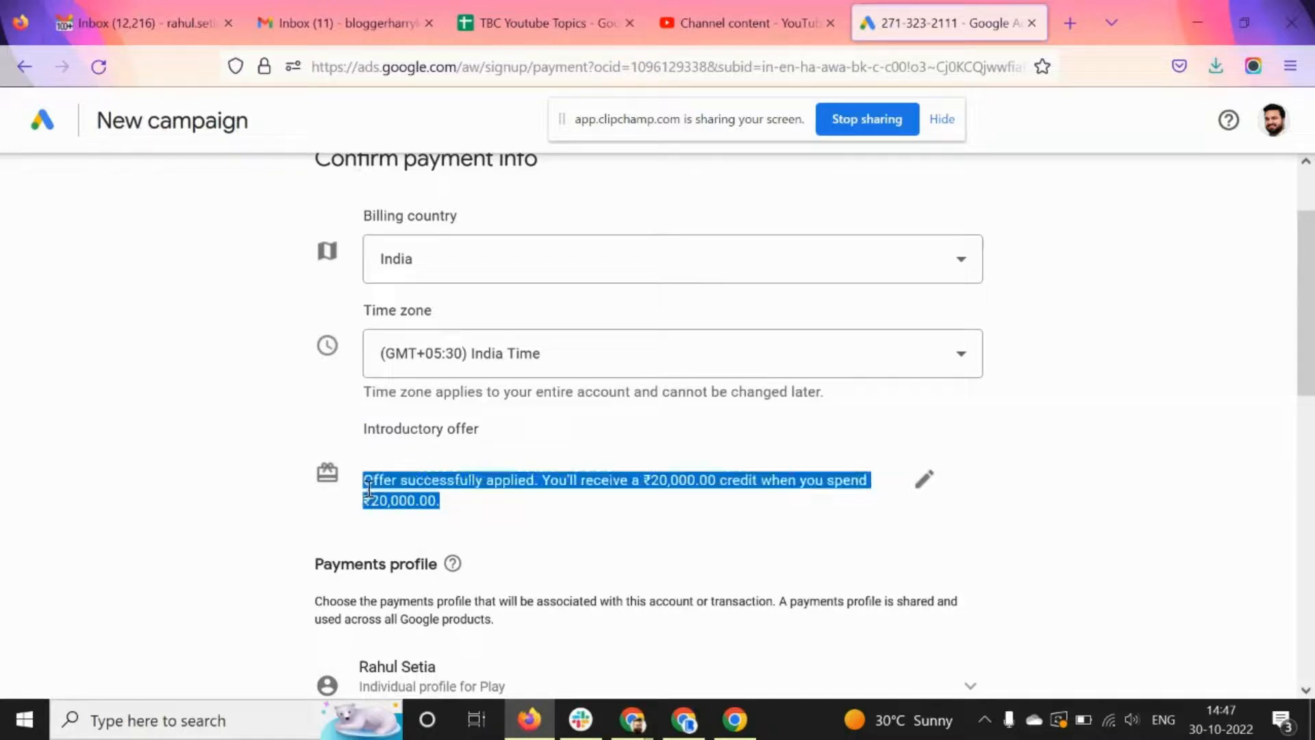
pyautogui.click(452, 476)
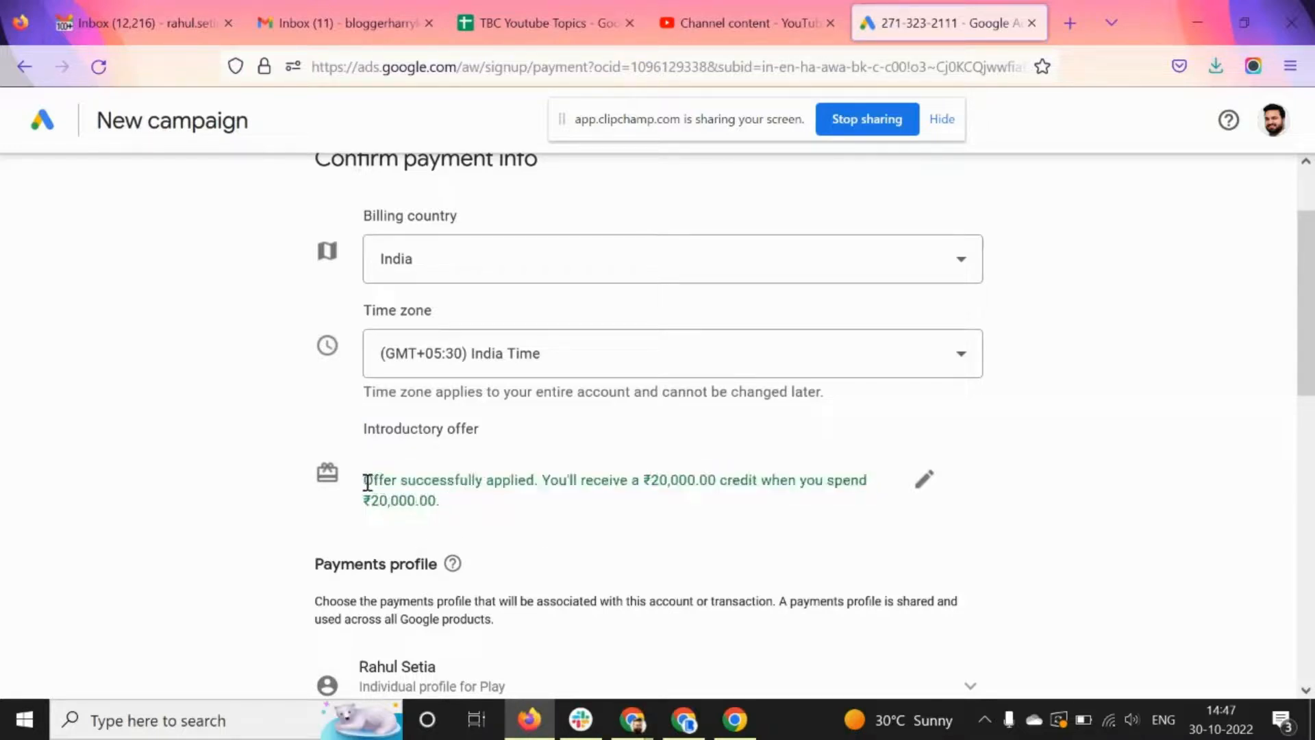
pyautogui.moveTo(368, 482)
pyautogui.mouseDown()
pyautogui.moveTo(449, 507)
pyautogui.moveTo(366, 507)
pyautogui.mouseUp()
# - Expand the payments profile choices and examine the existing profile, the option to create one, and the payment method section
pyautogui.scroll(-3, 528, 479)
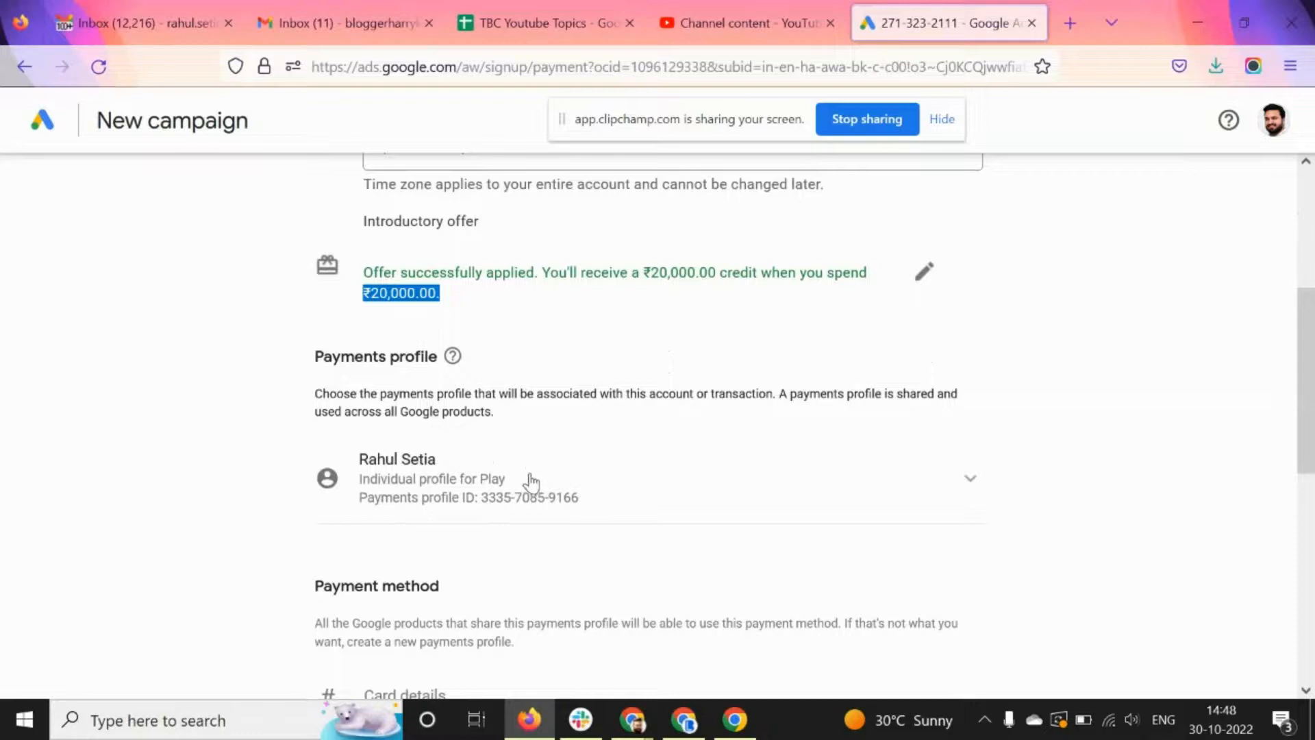
pyautogui.click(923, 483)
pyautogui.scroll(-2, 500, 496)
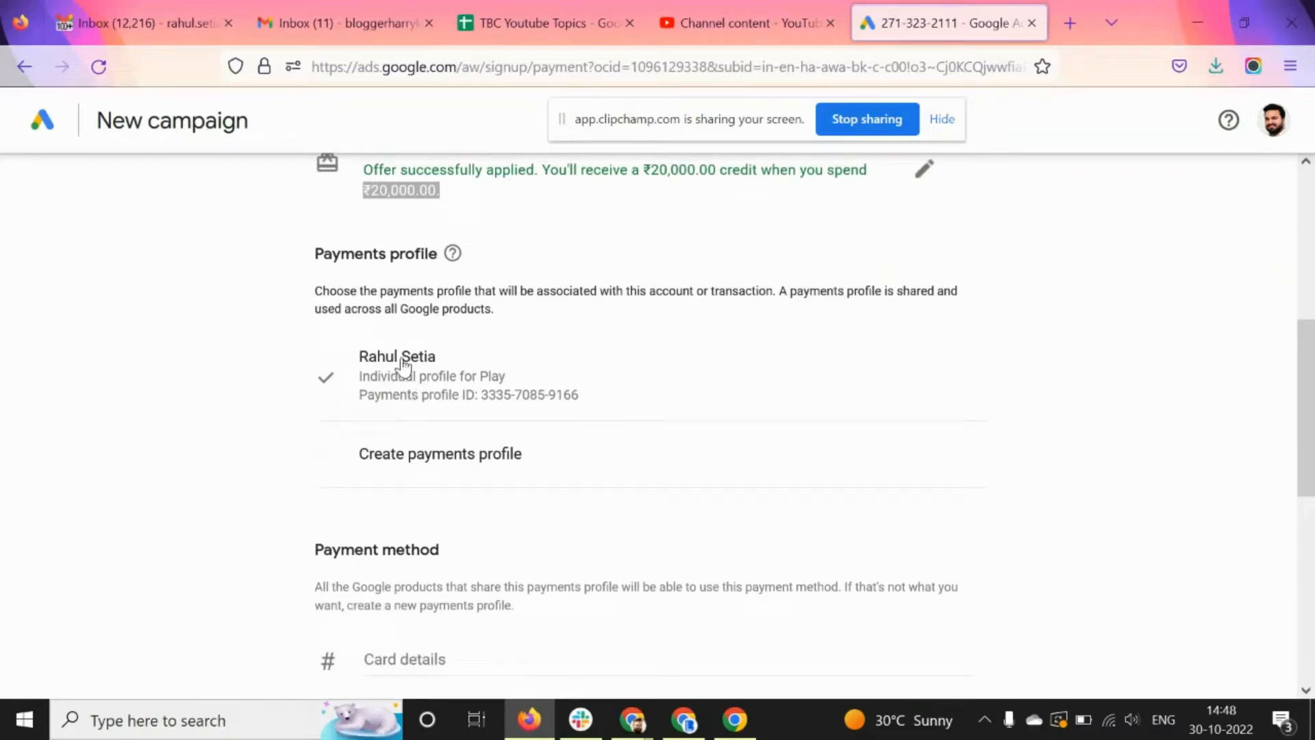
pyautogui.scroll(-3, 757, 433)
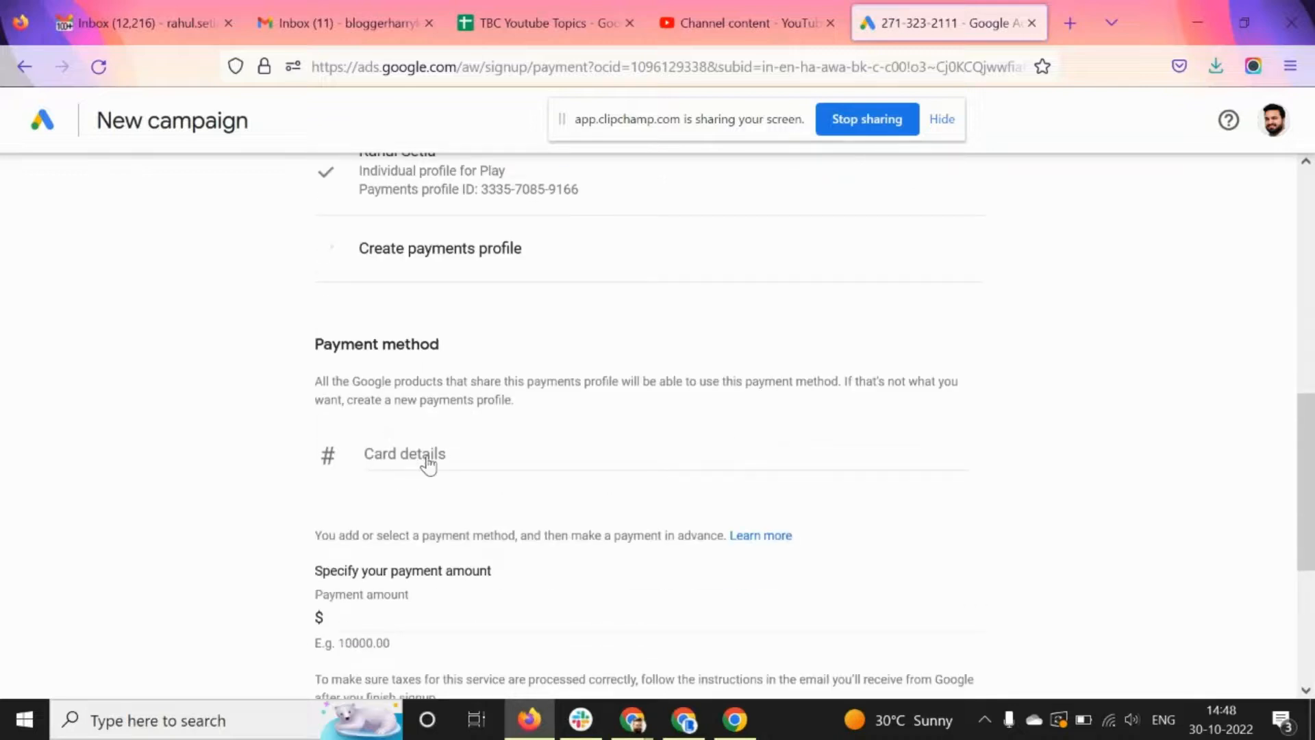
# - Try to submit the payment info with the card number and payment amount left empty, and look back over the form
pyautogui.click(429, 464)
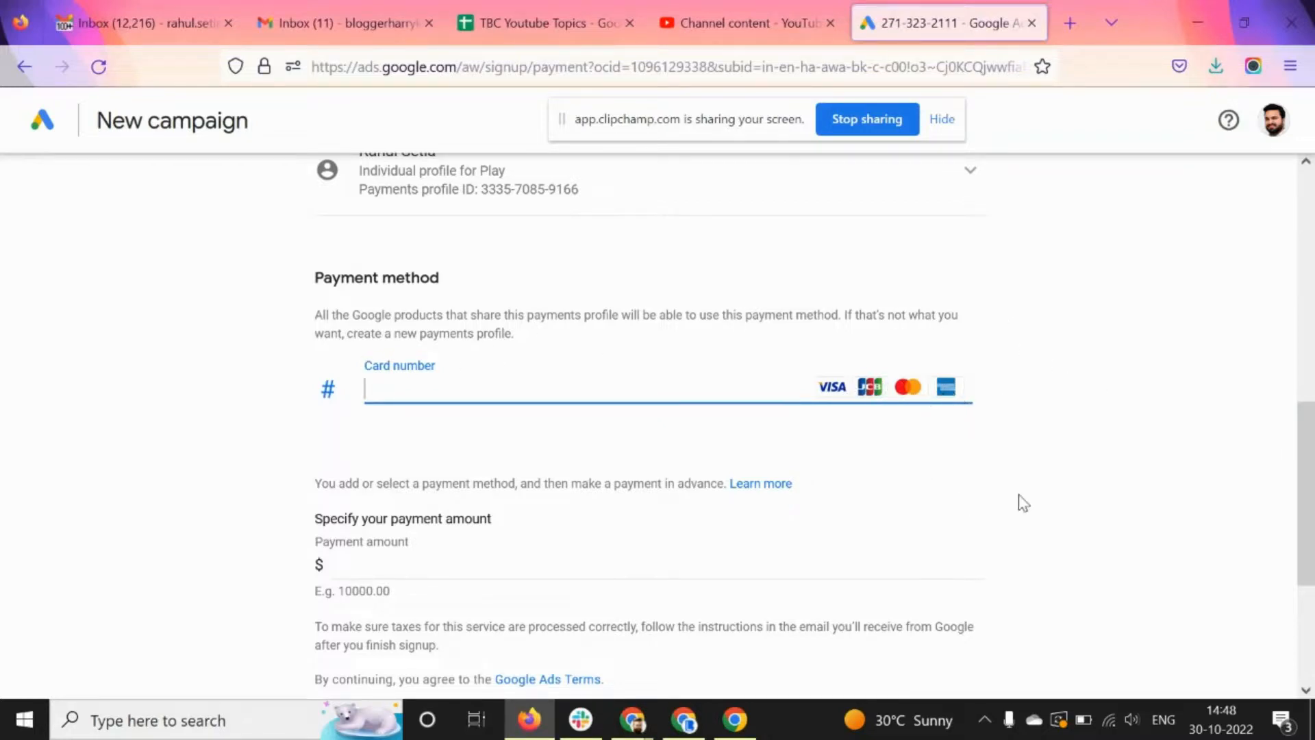
pyautogui.scroll(-2, 1048, 476)
pyautogui.click(446, 459)
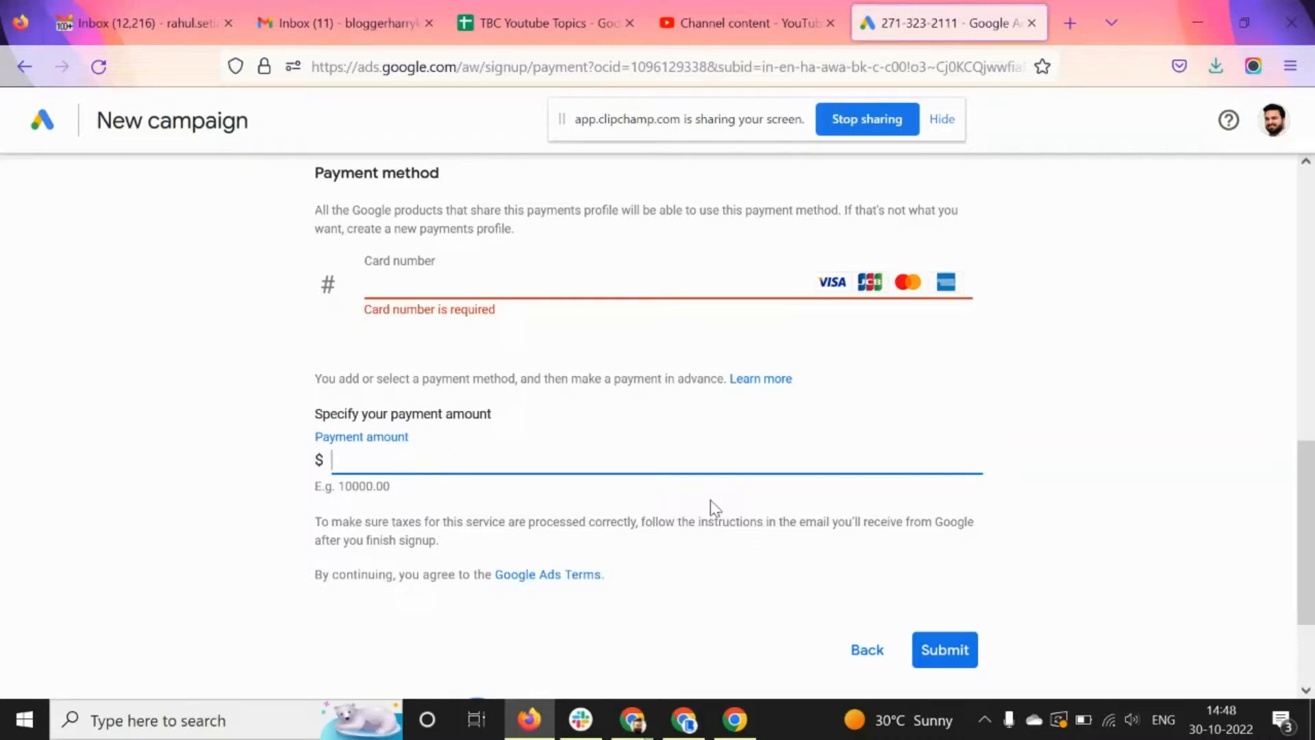
pyautogui.scroll(-2, 1157, 425)
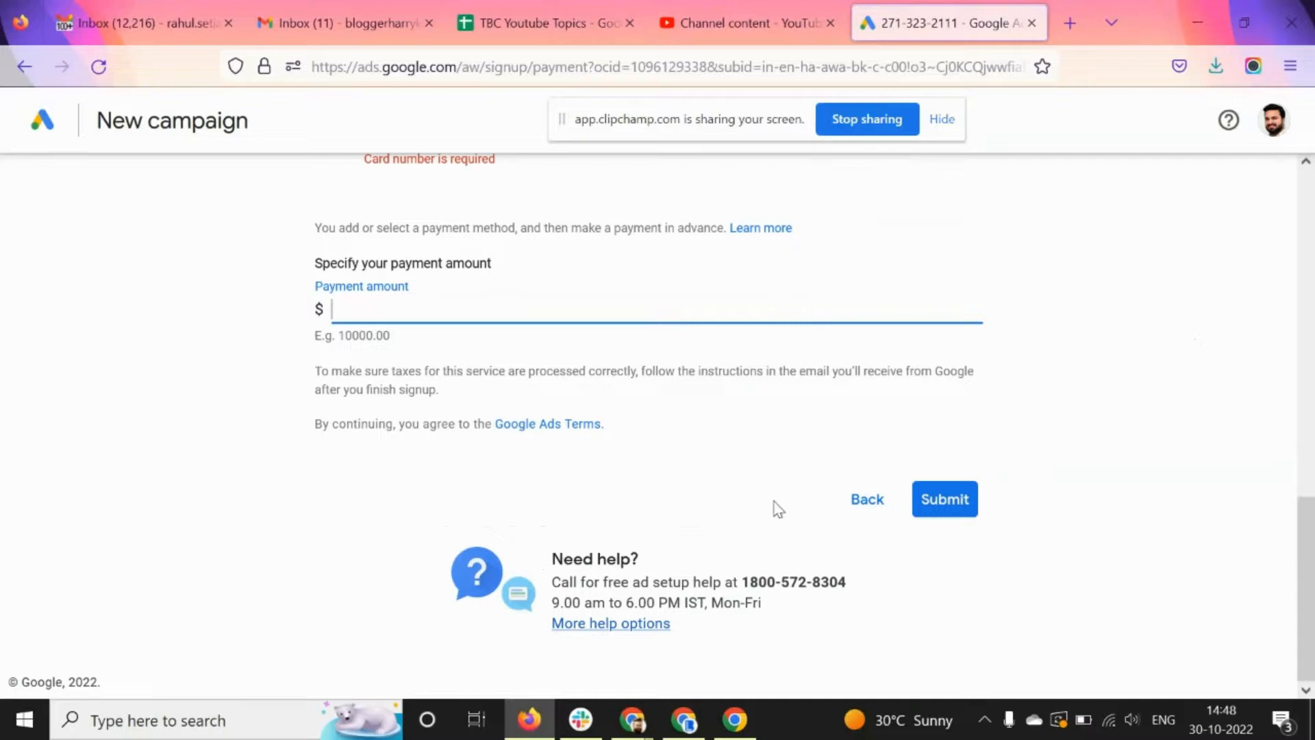
pyautogui.click(959, 512)
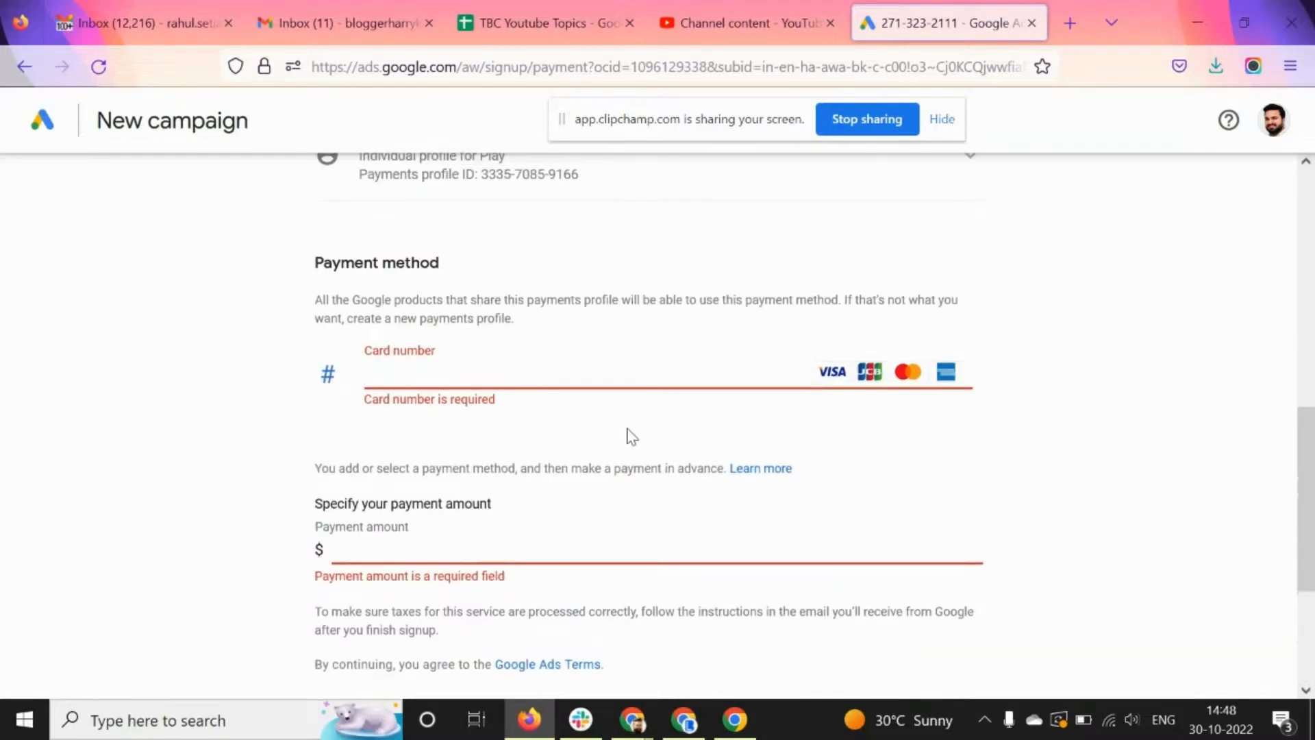
pyautogui.scroll(6, 995, 452)
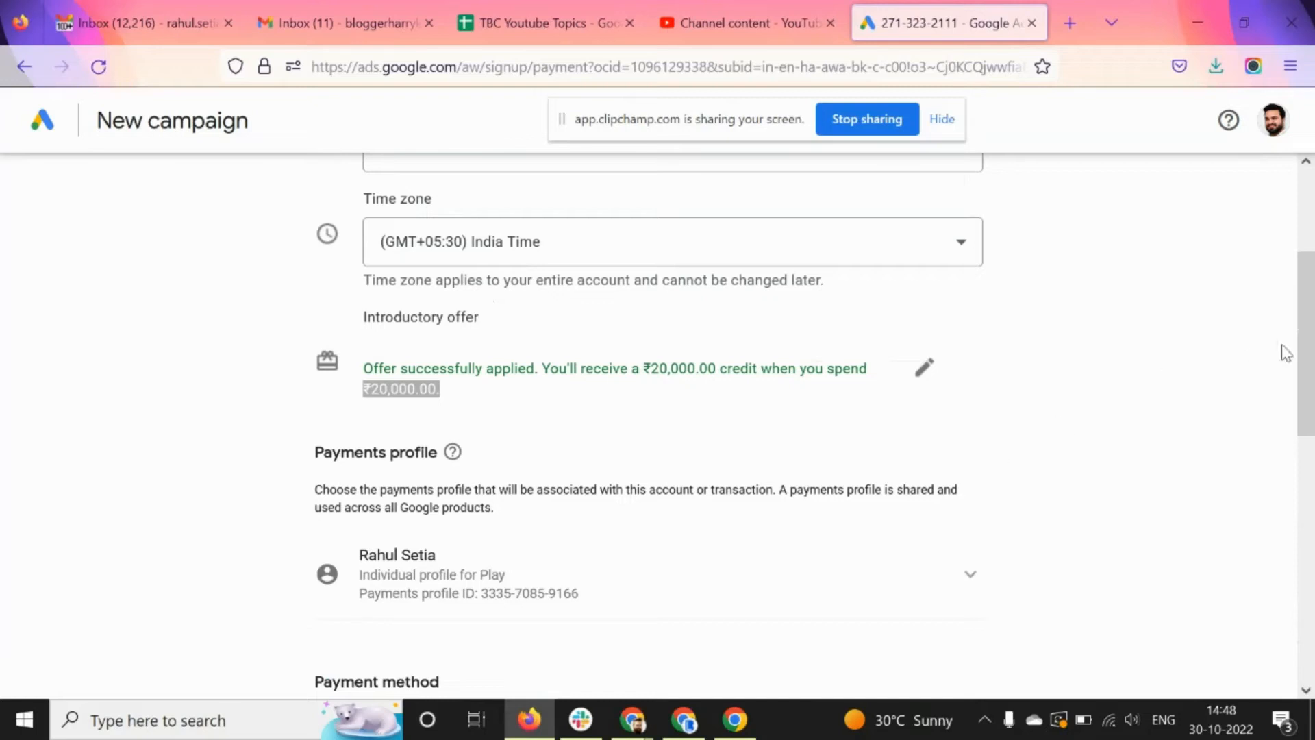